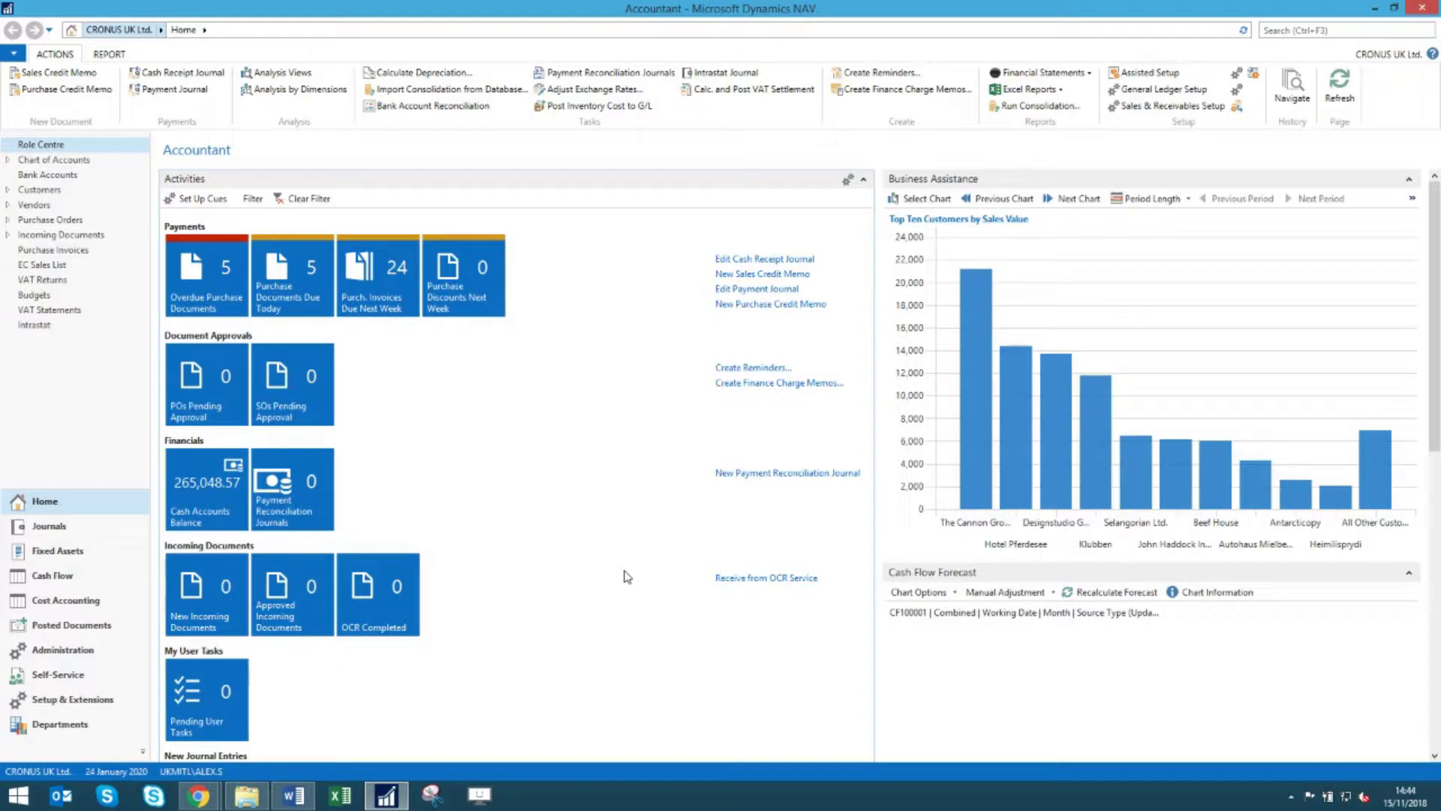
Step: Search for 'roletailored client' and open its User Personalisation list
click(1288, 31)
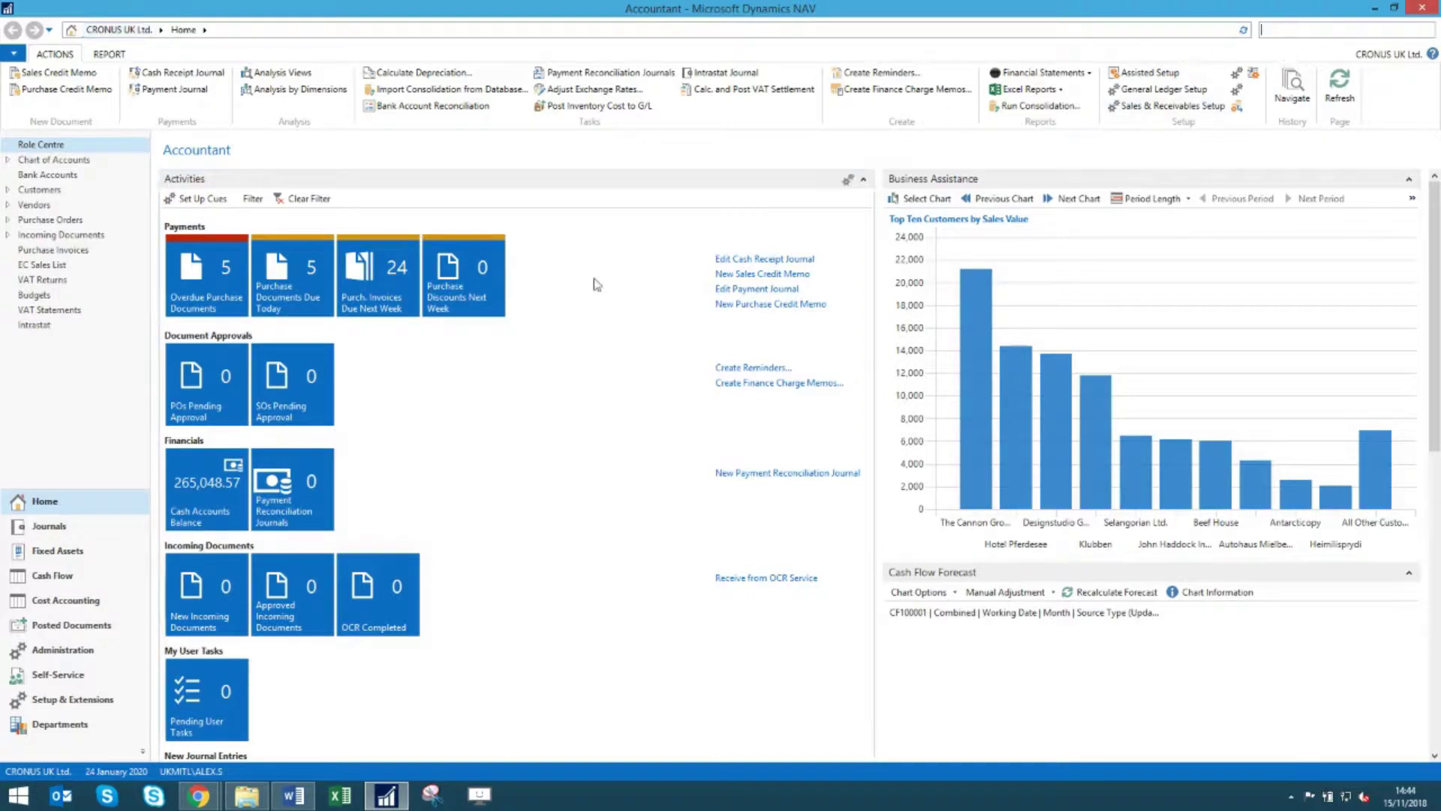
text(roletailored client)
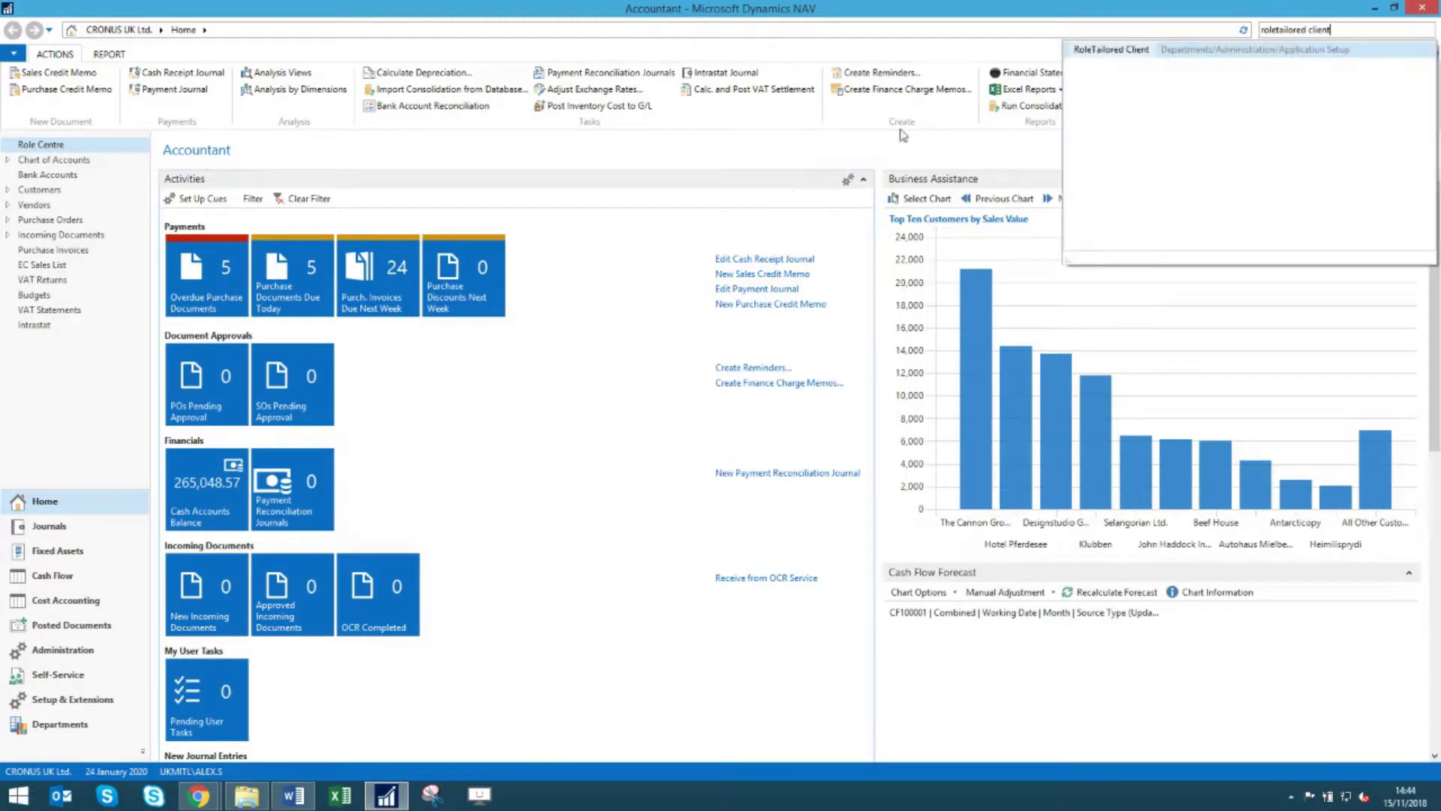
click(1091, 51)
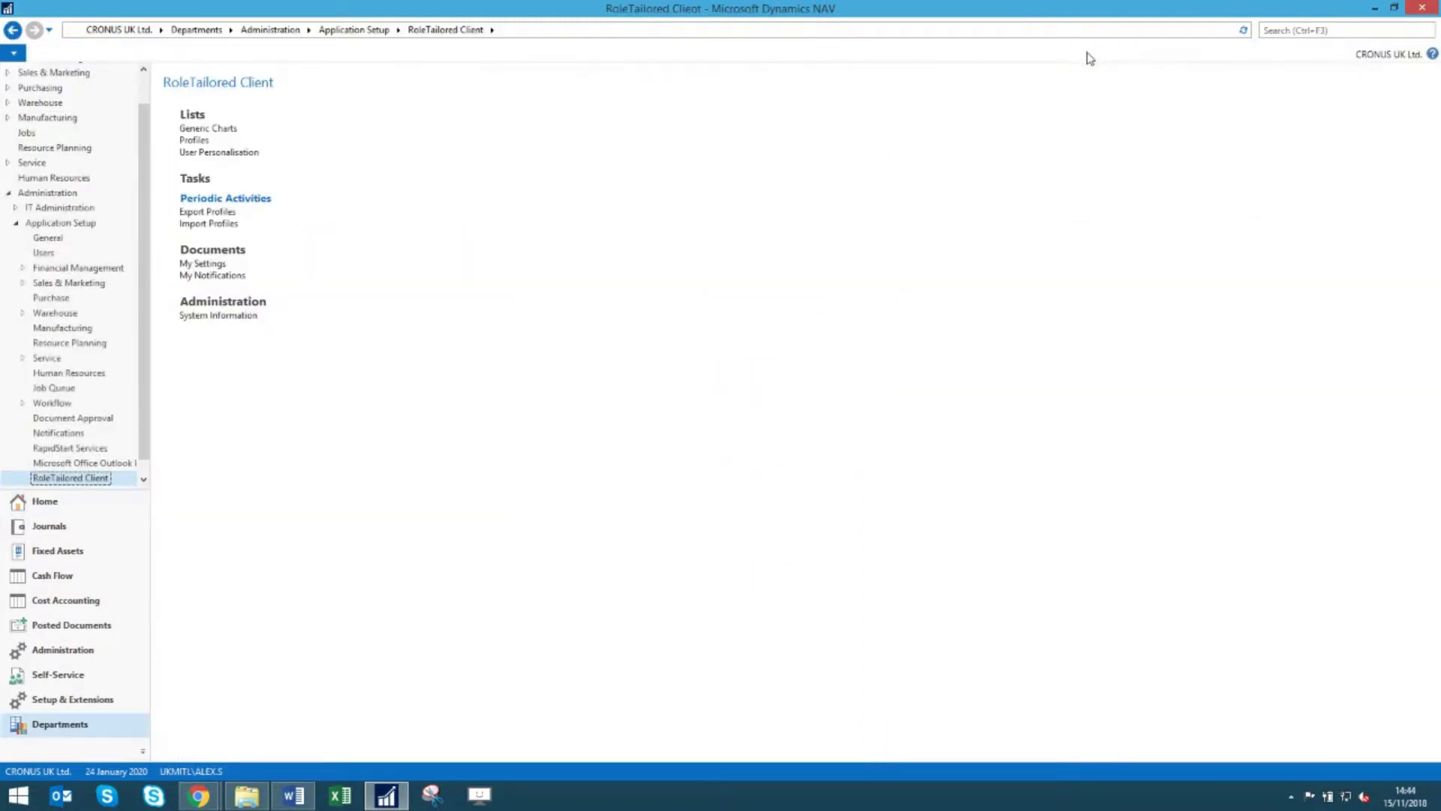
click(249, 159)
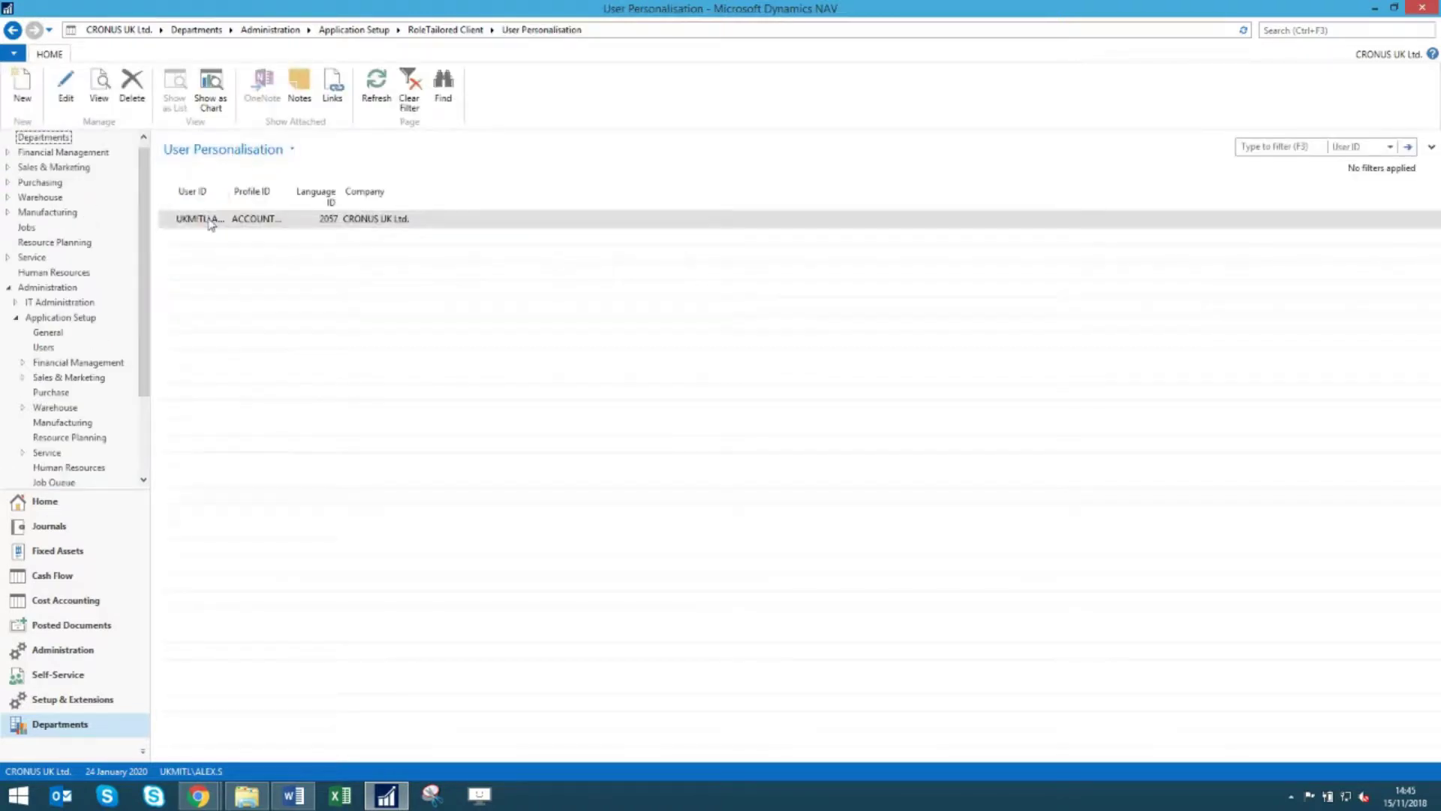
Step: Change the user's Profile ID from ACCOUNTANT to ORDER PROCESSOR
double_click(205, 220)
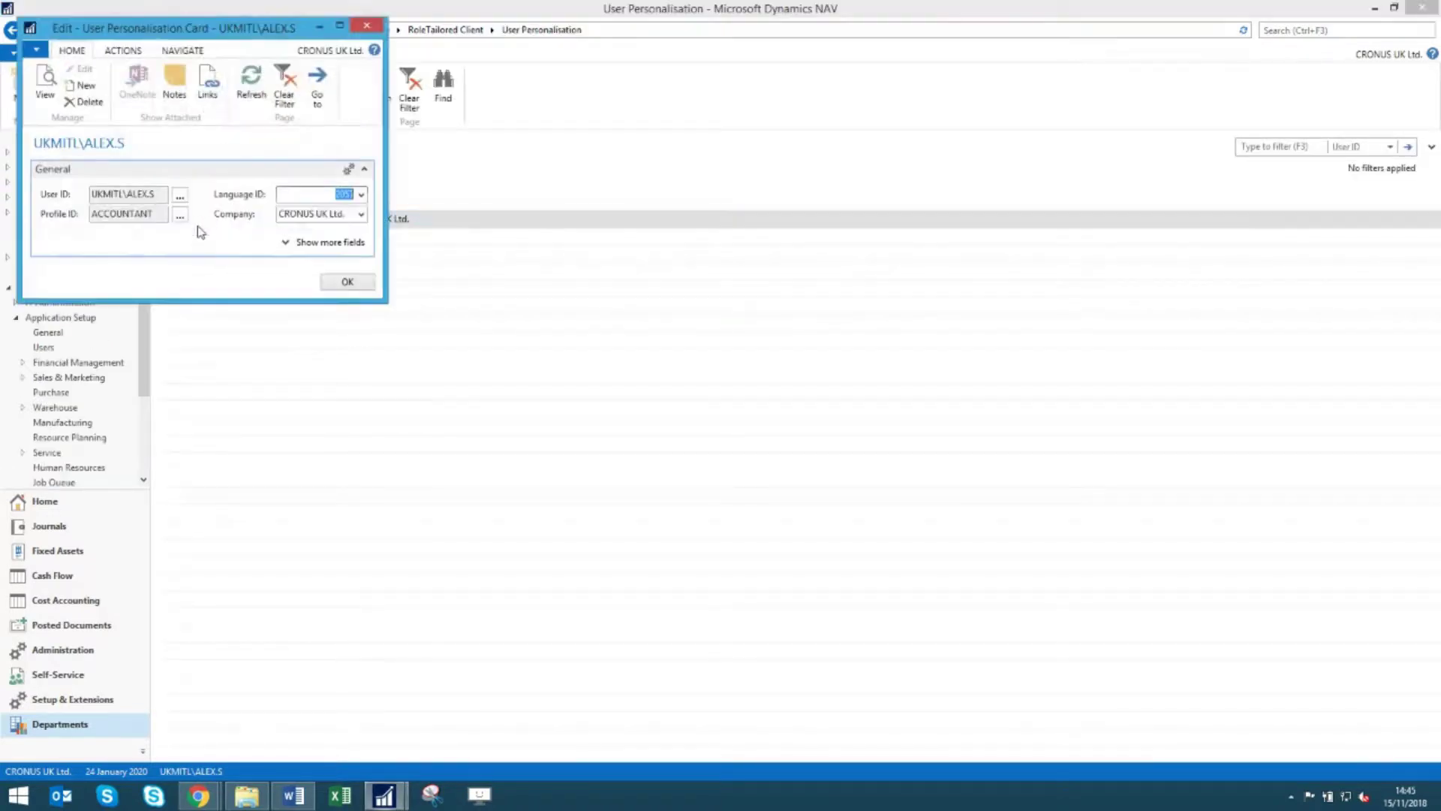
click(180, 217)
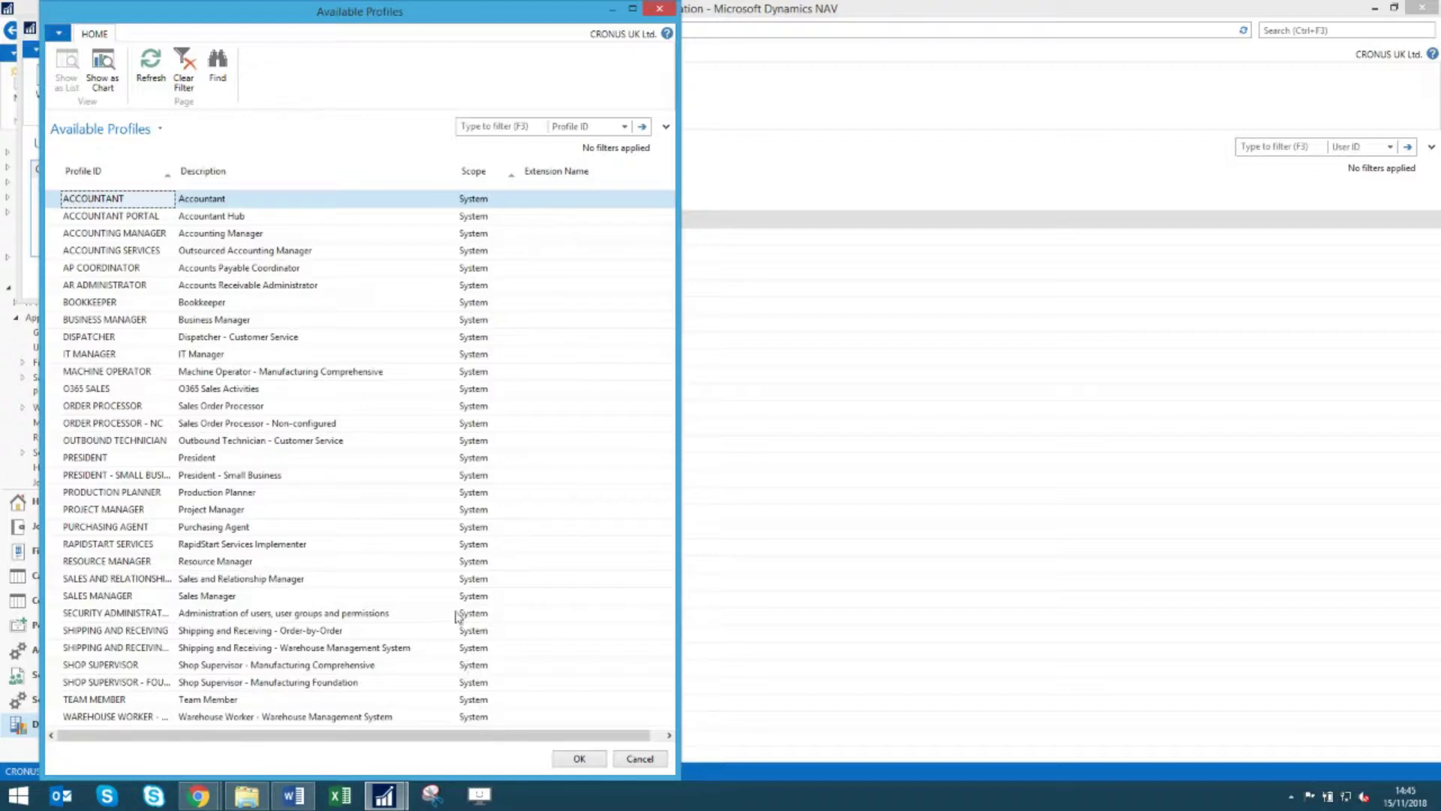
double_click(103, 406)
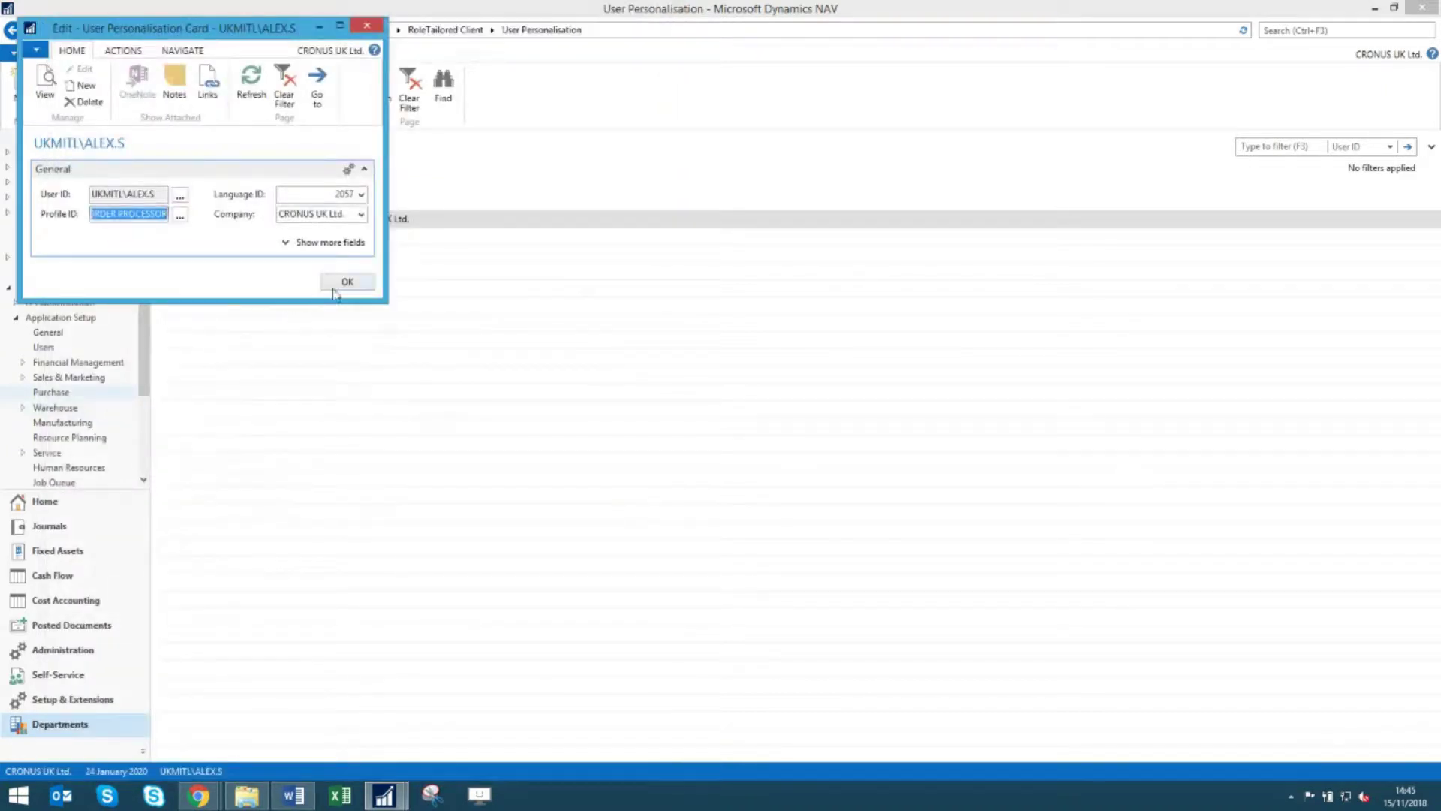
Step: Save the ORDER PROCESSOR profile change and look through the application menu's Customise submenu
click(344, 286)
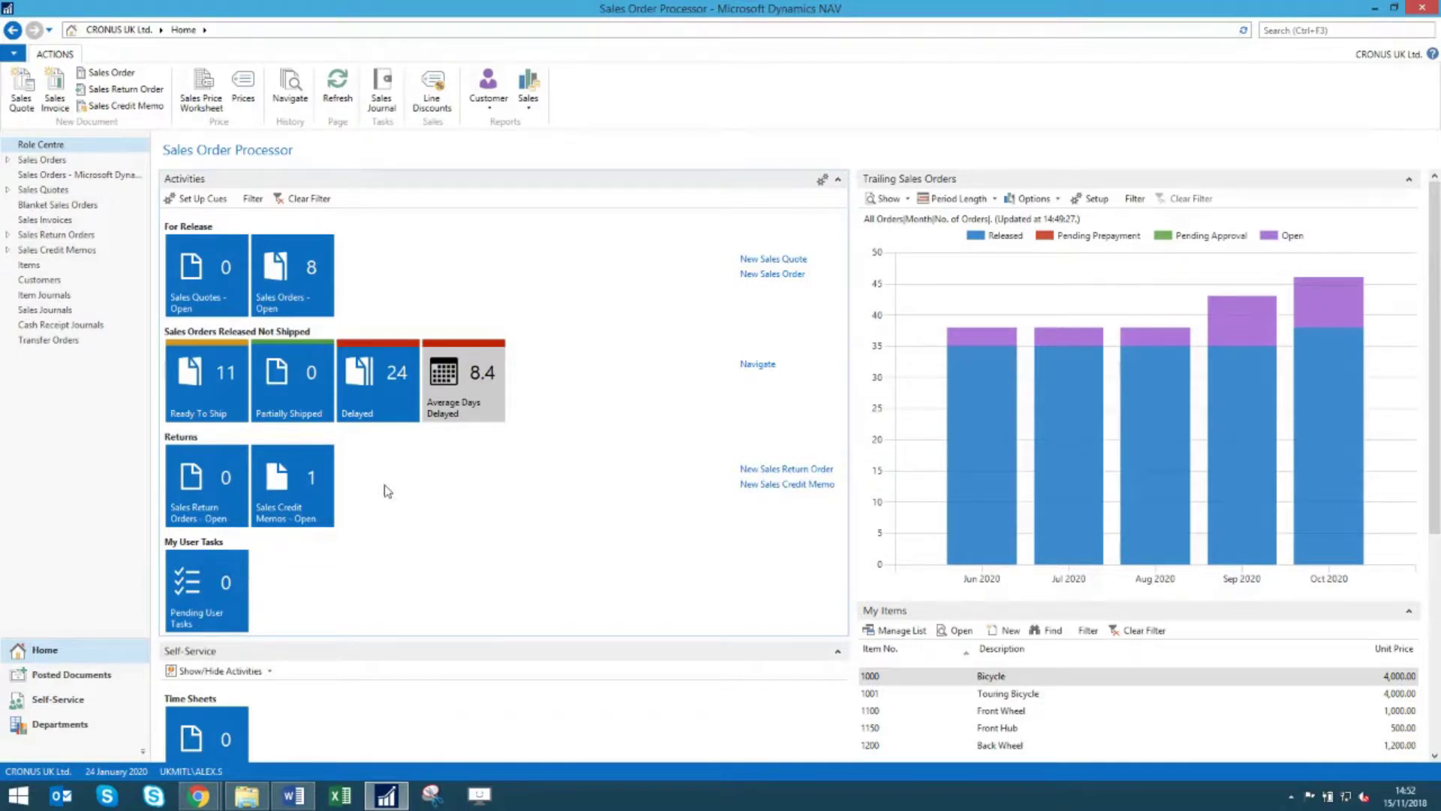
click(23, 58)
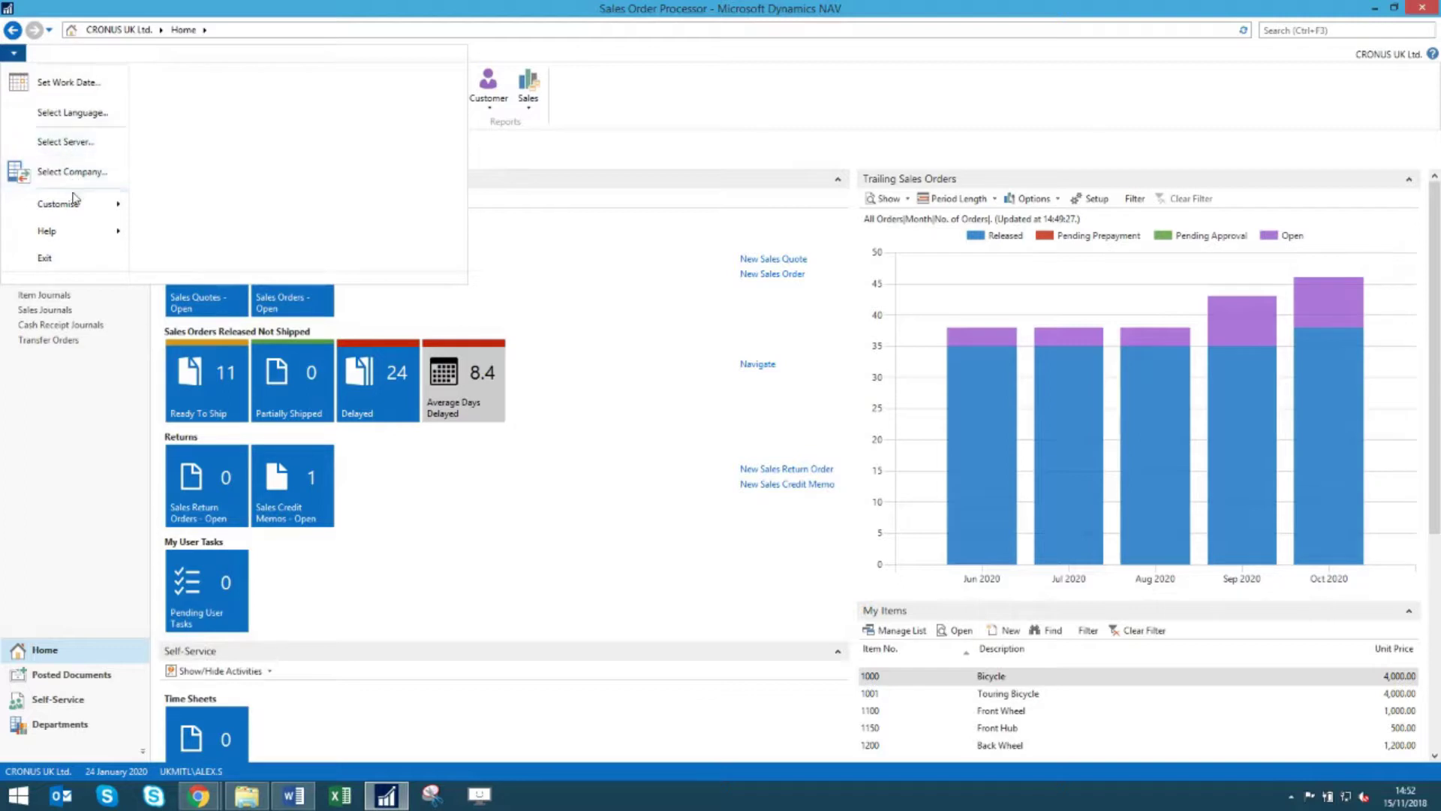
mouse_move(78, 208)
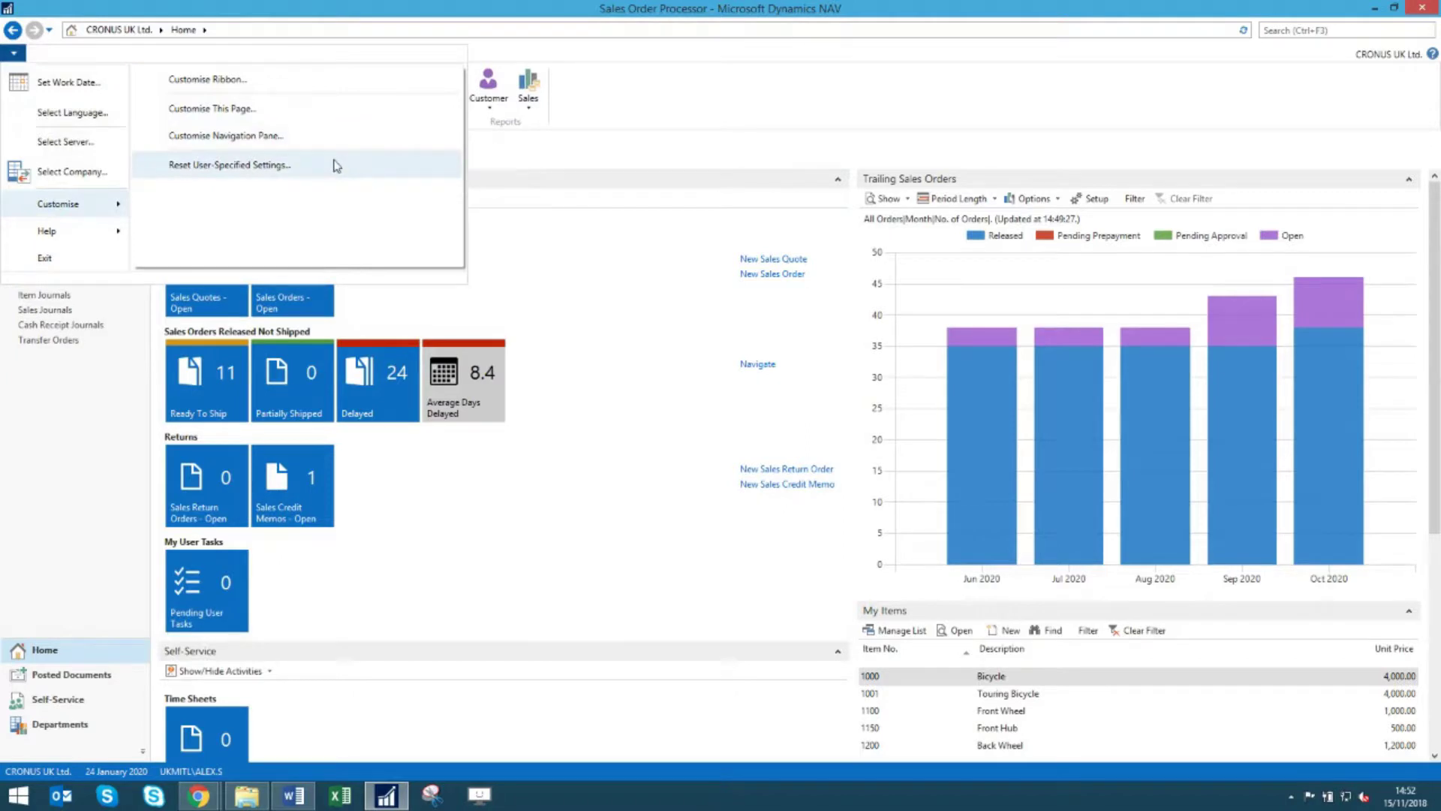
click(536, 156)
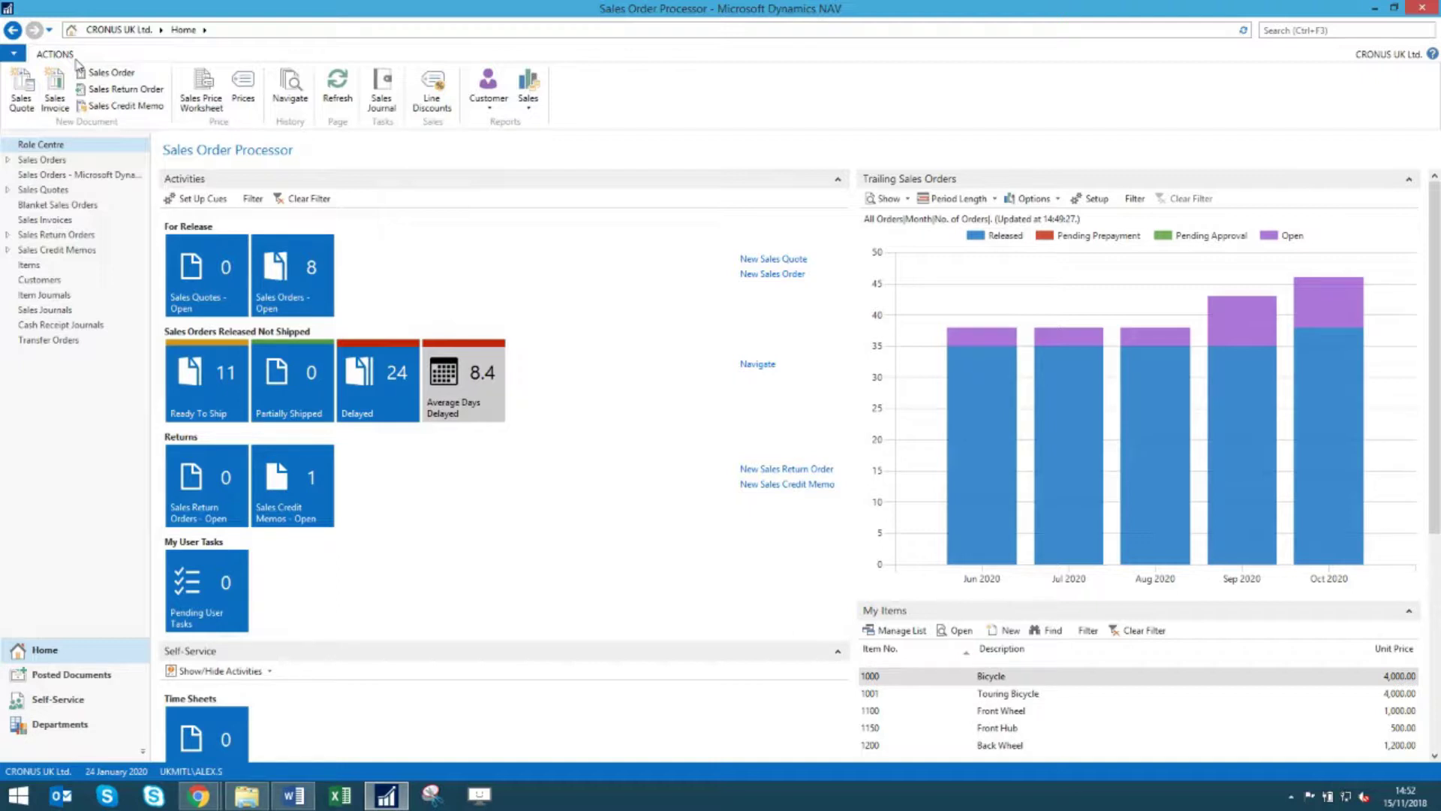
Step: Browse the Customer reports dropdown on the new Sales Order Processor role centre
click(488, 90)
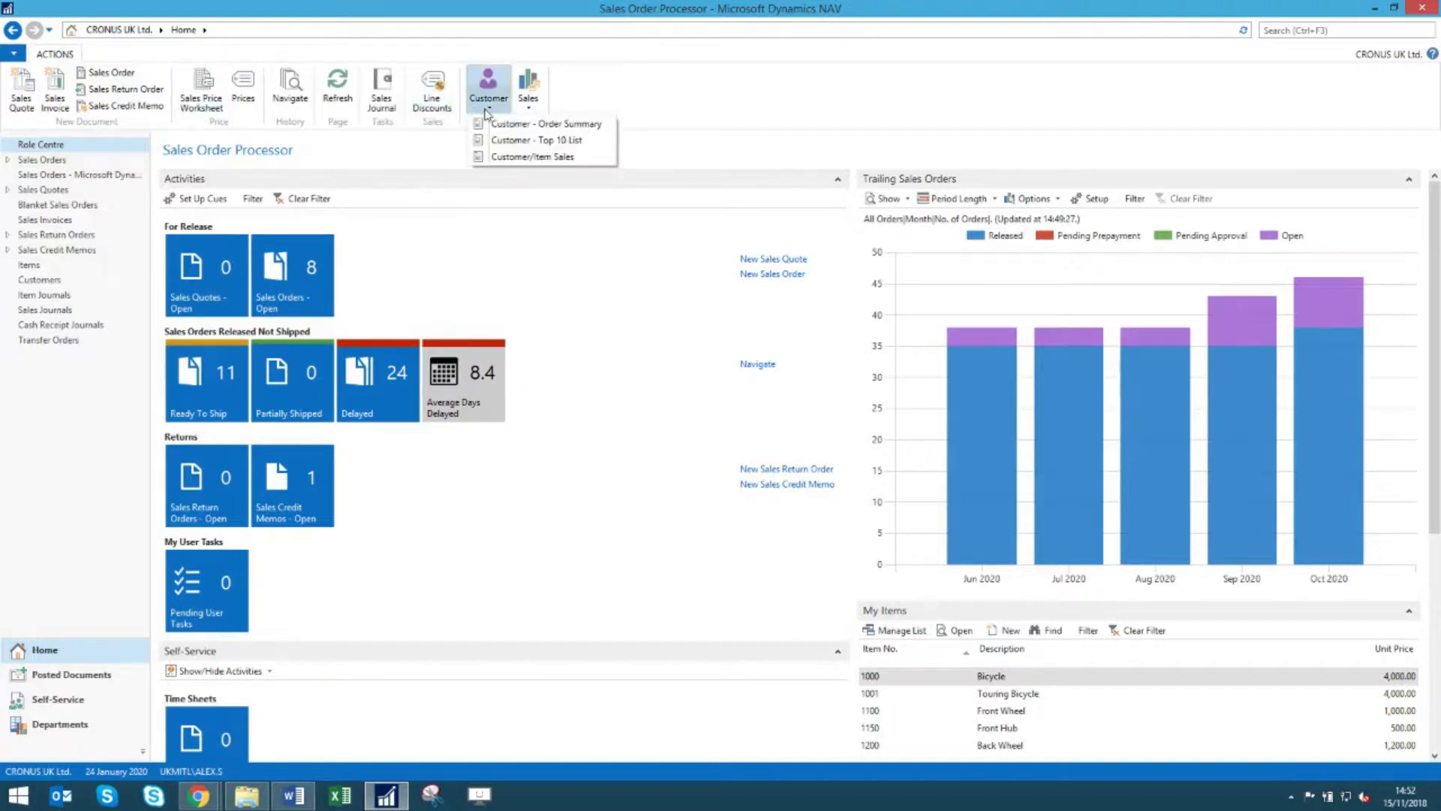
click(531, 158)
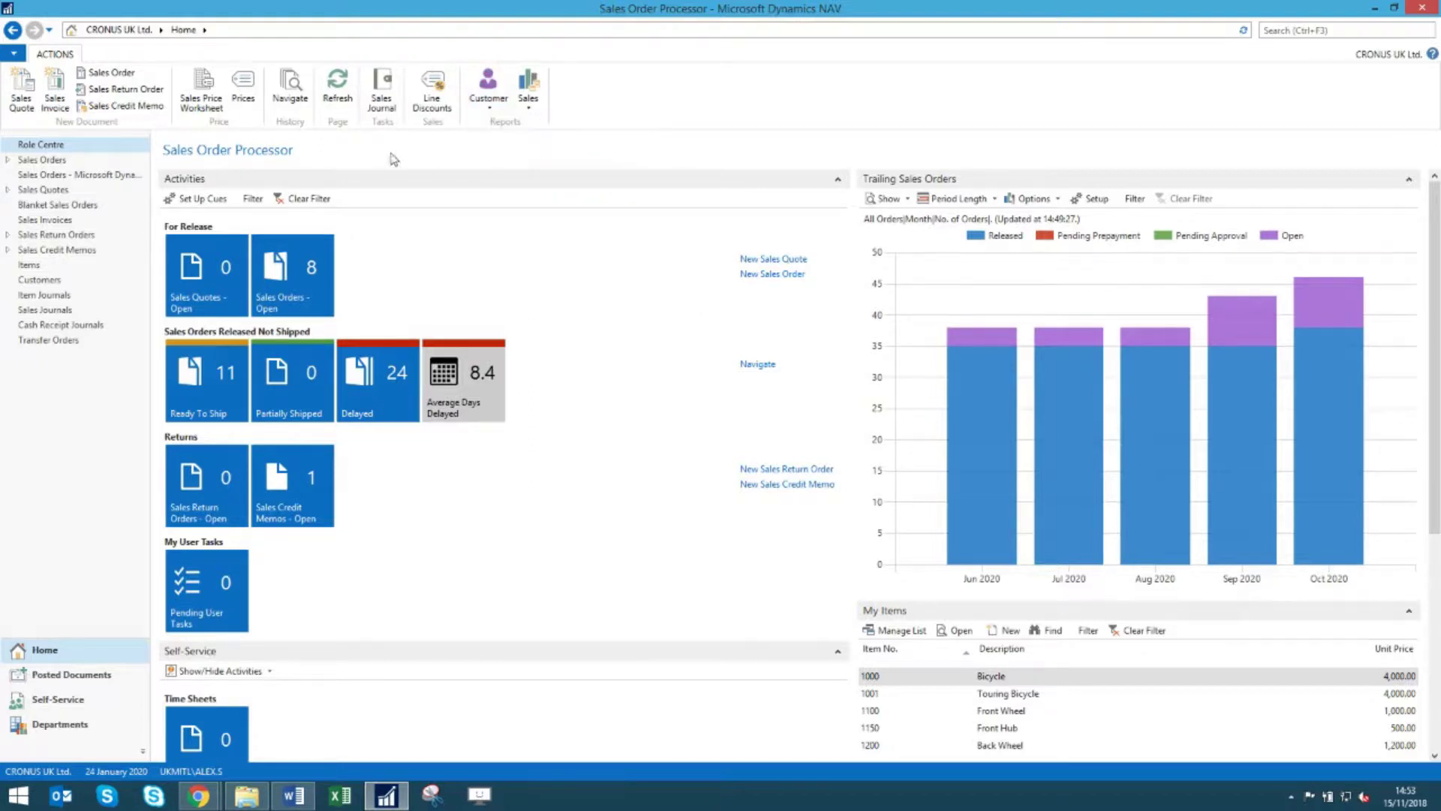
click(14, 53)
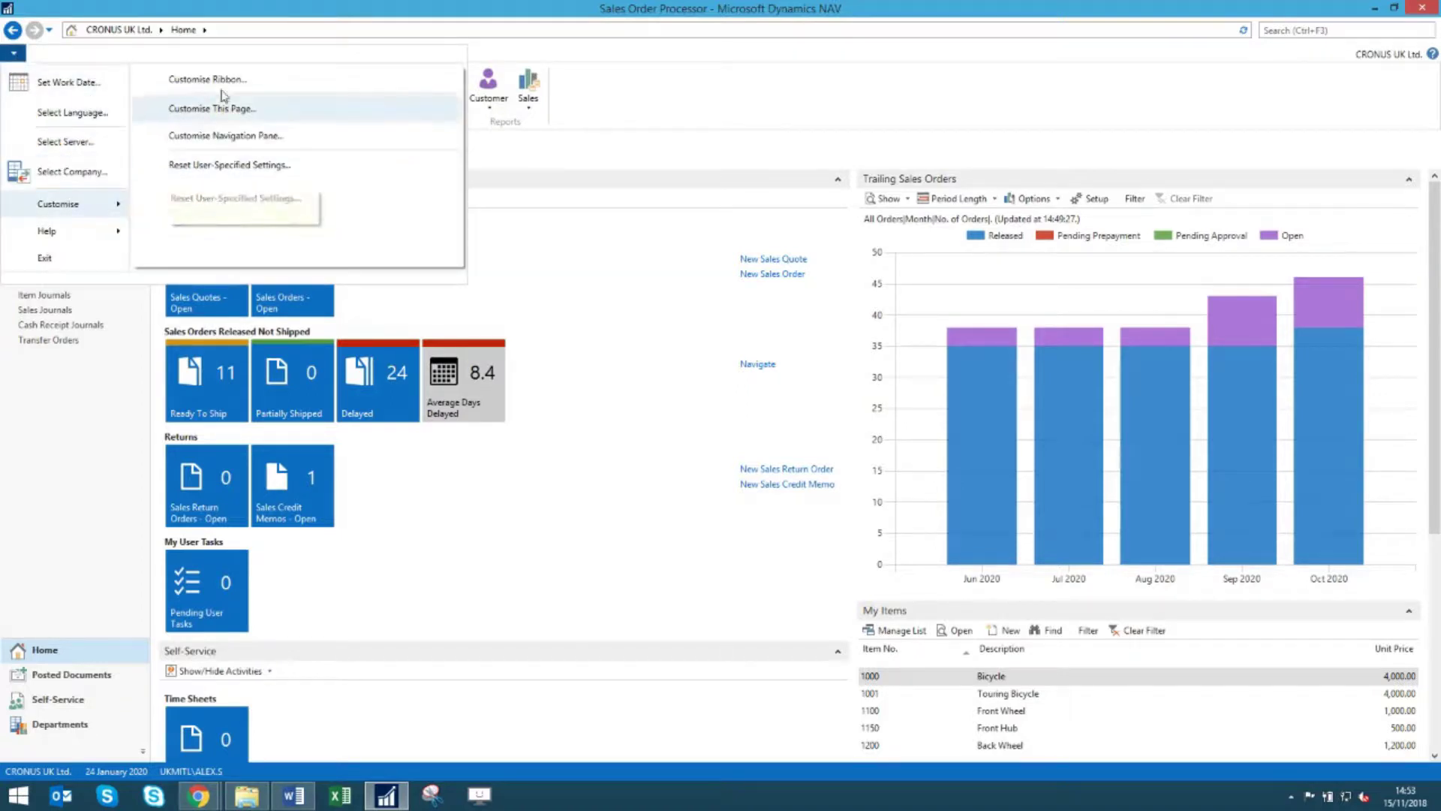
Step: In New Document, remove Sales Quote and Sales Credit Memo; make Sales Return Order and Sales Order large icons
click(223, 88)
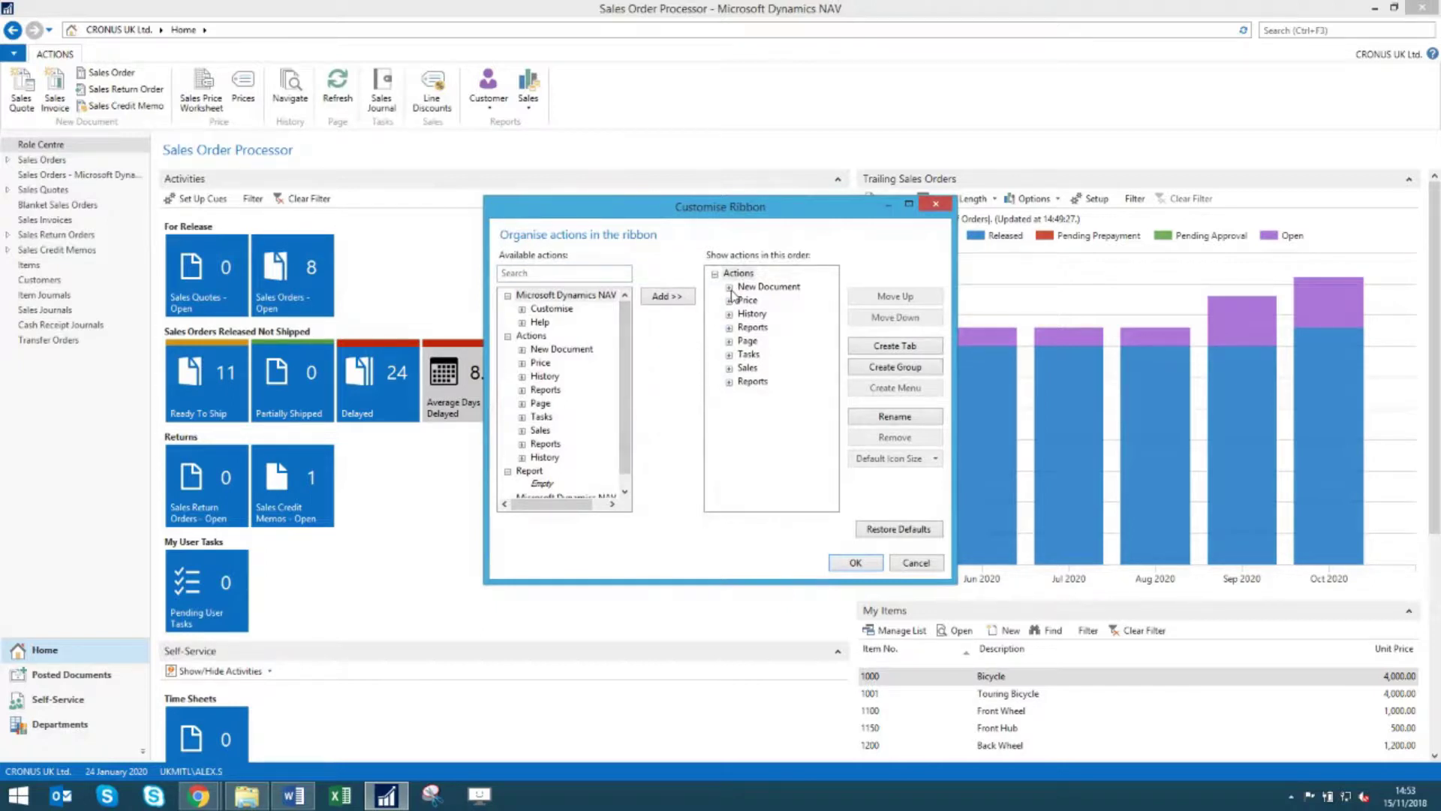
click(729, 287)
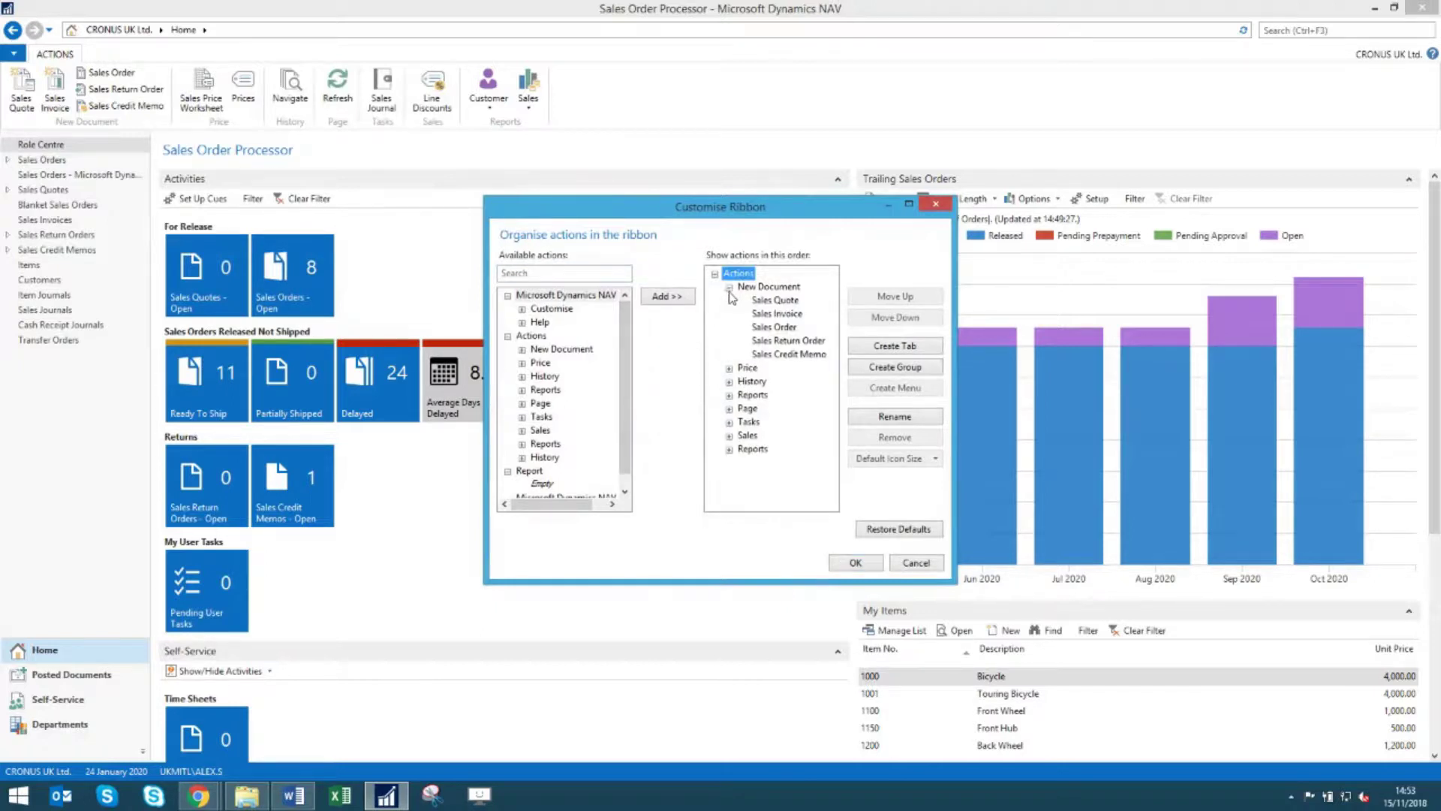
click(767, 301)
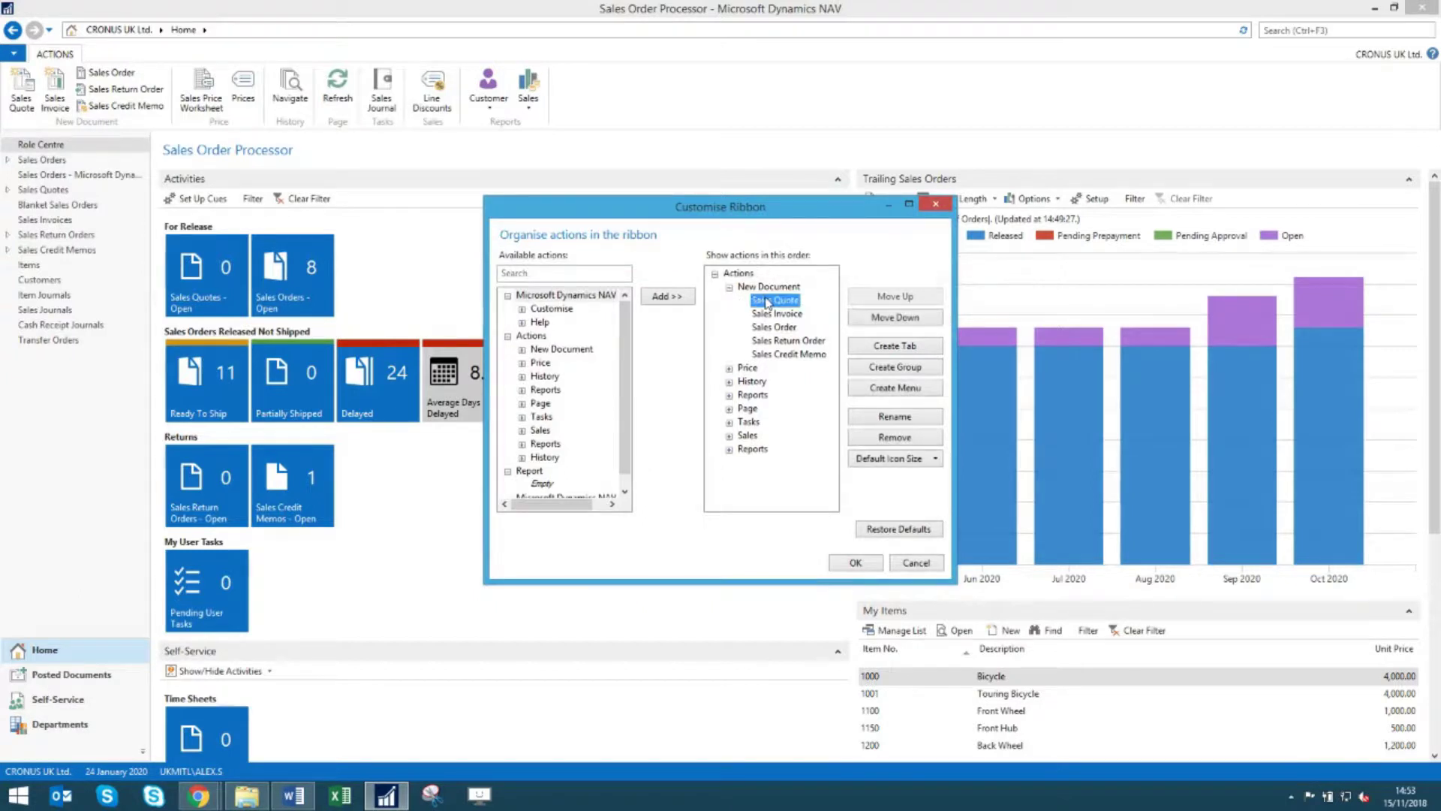
click(888, 441)
click(807, 342)
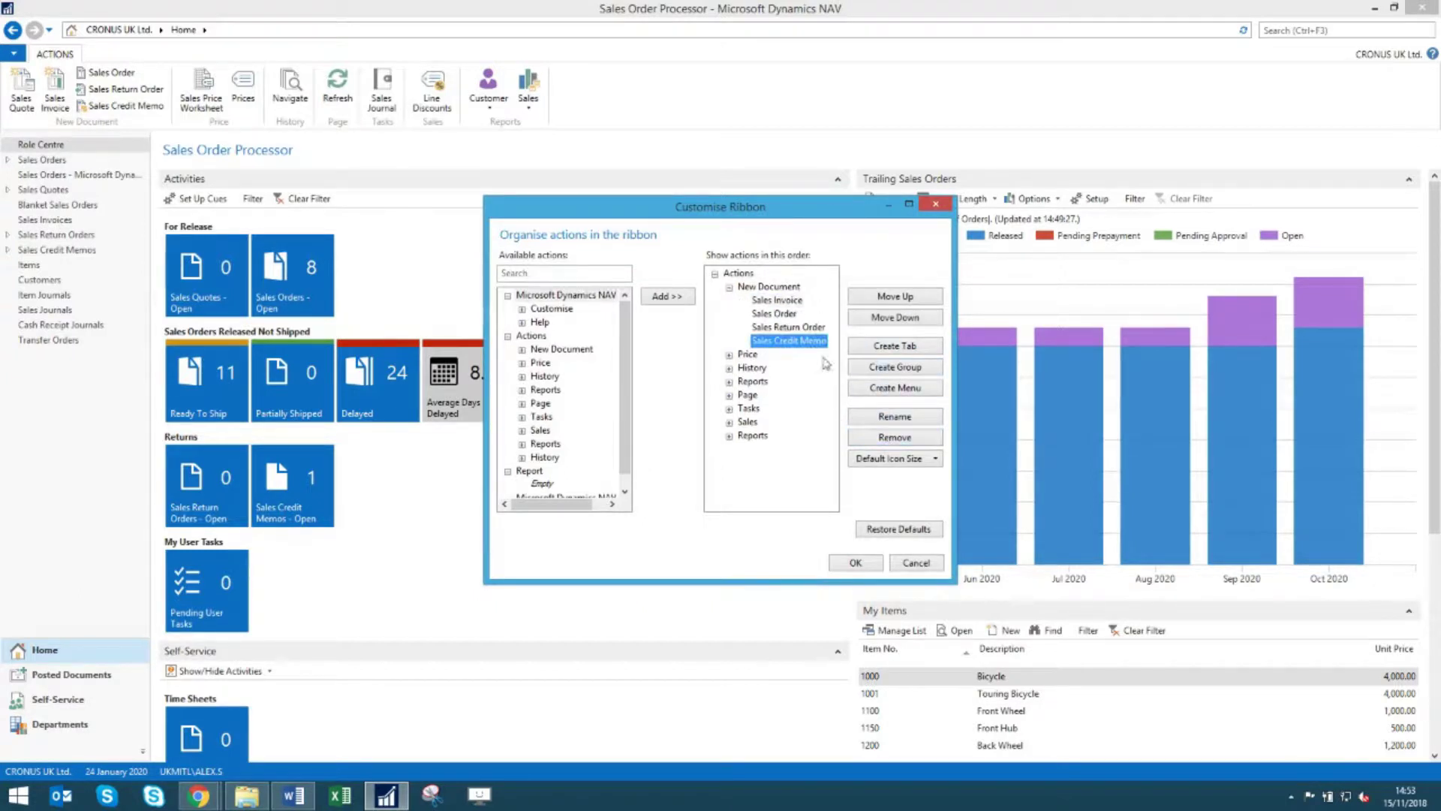
click(888, 437)
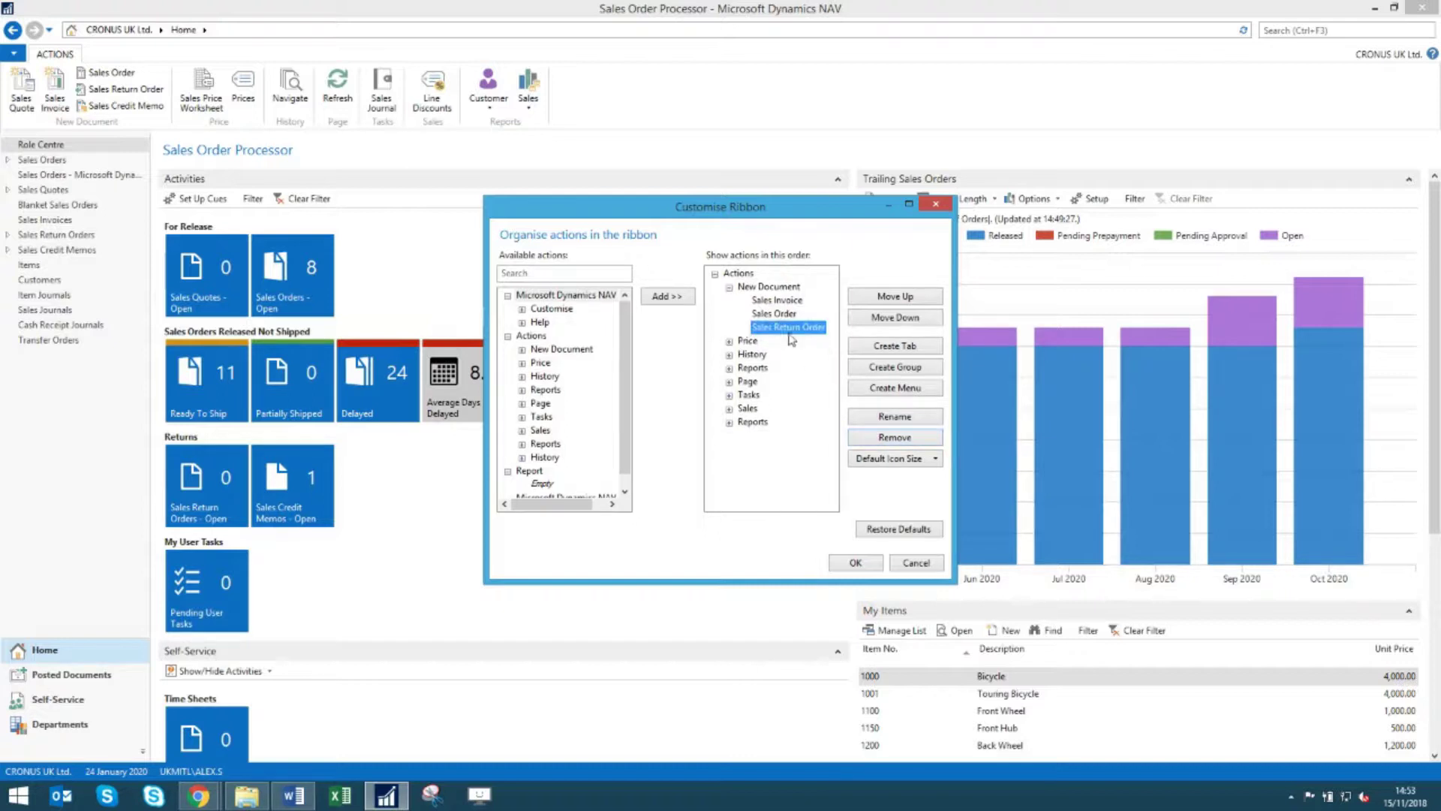
click(895, 456)
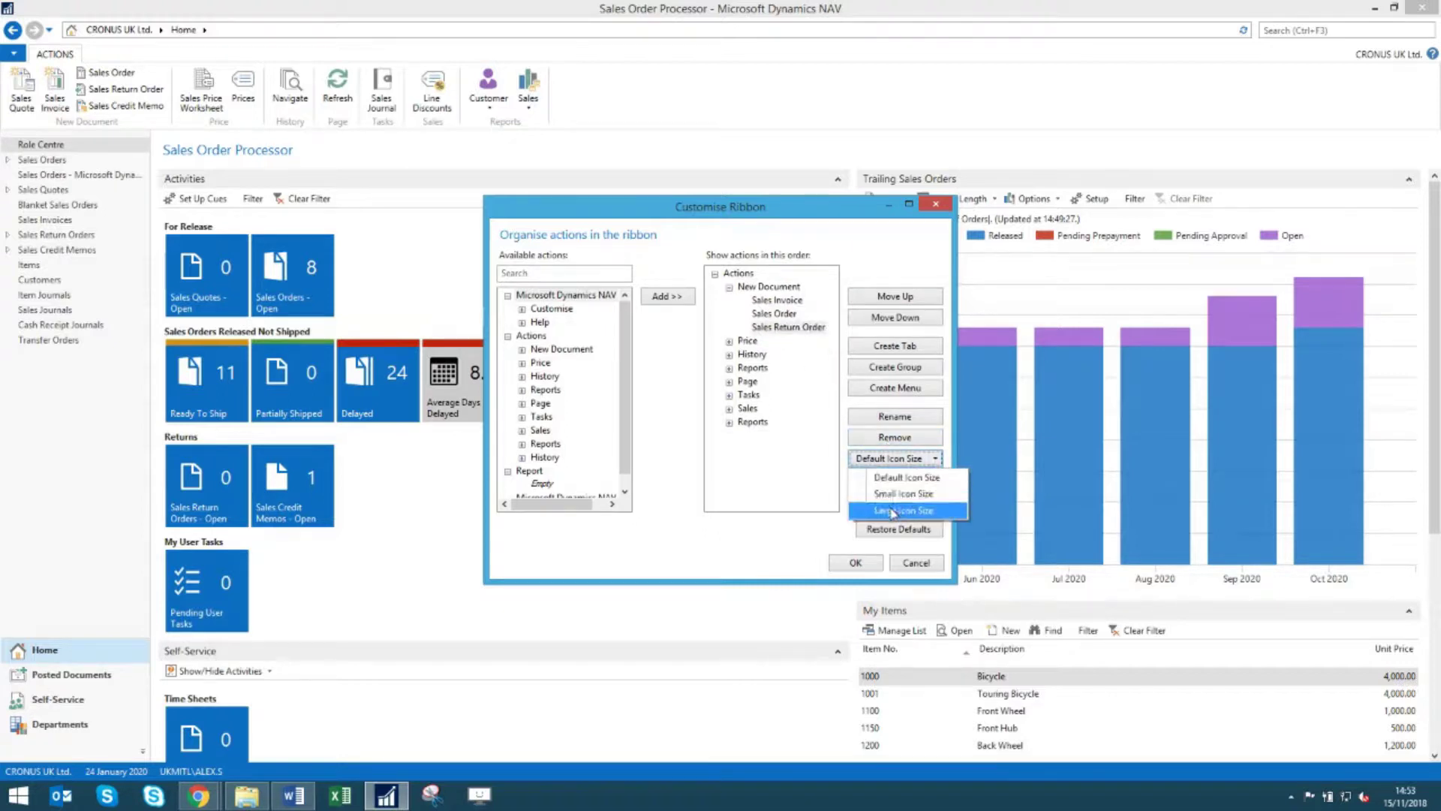
click(893, 509)
click(774, 313)
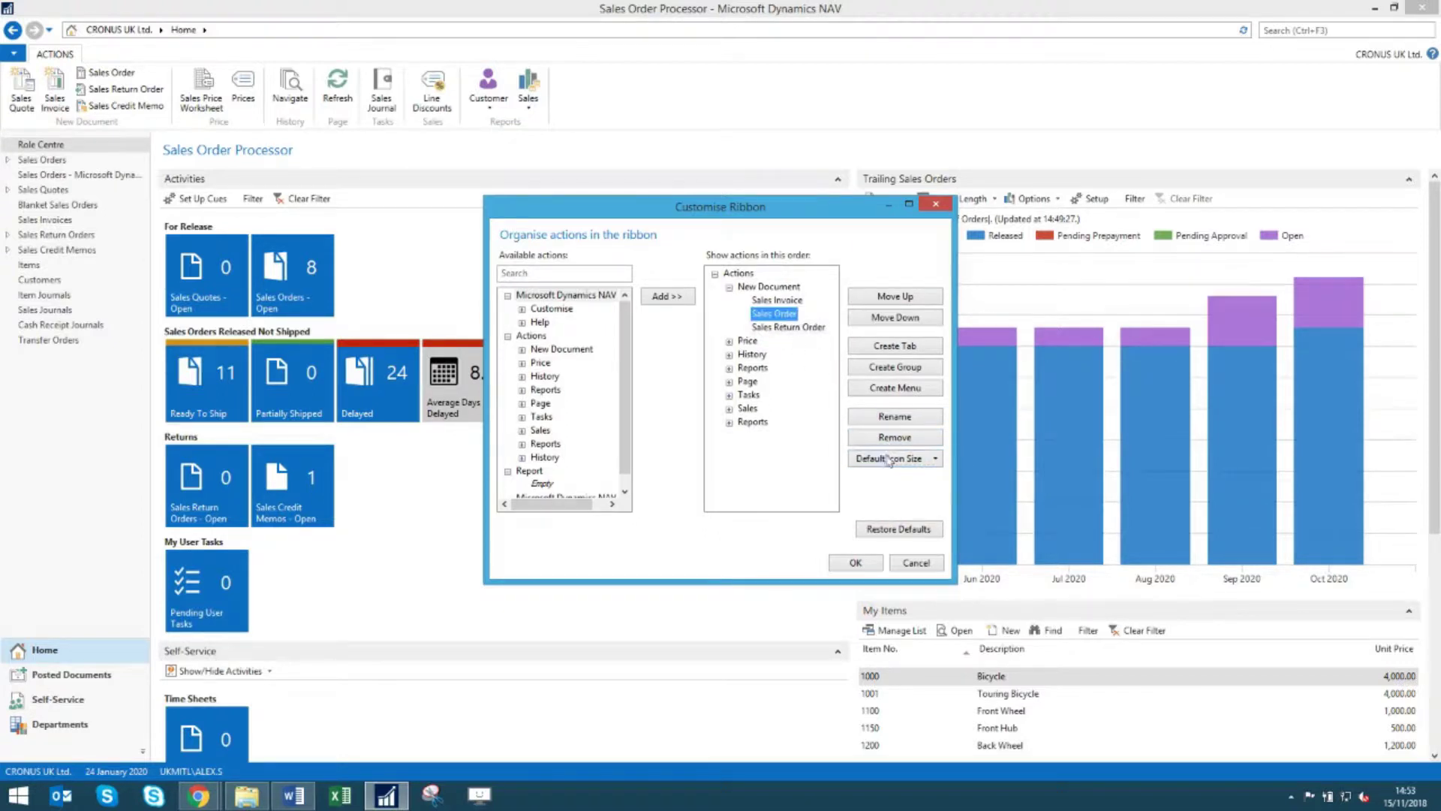
click(936, 459)
click(897, 509)
Step: Remove the salesperson sales, Price List and inventory sales reports from the Reports > Sales group
click(729, 421)
click(743, 449)
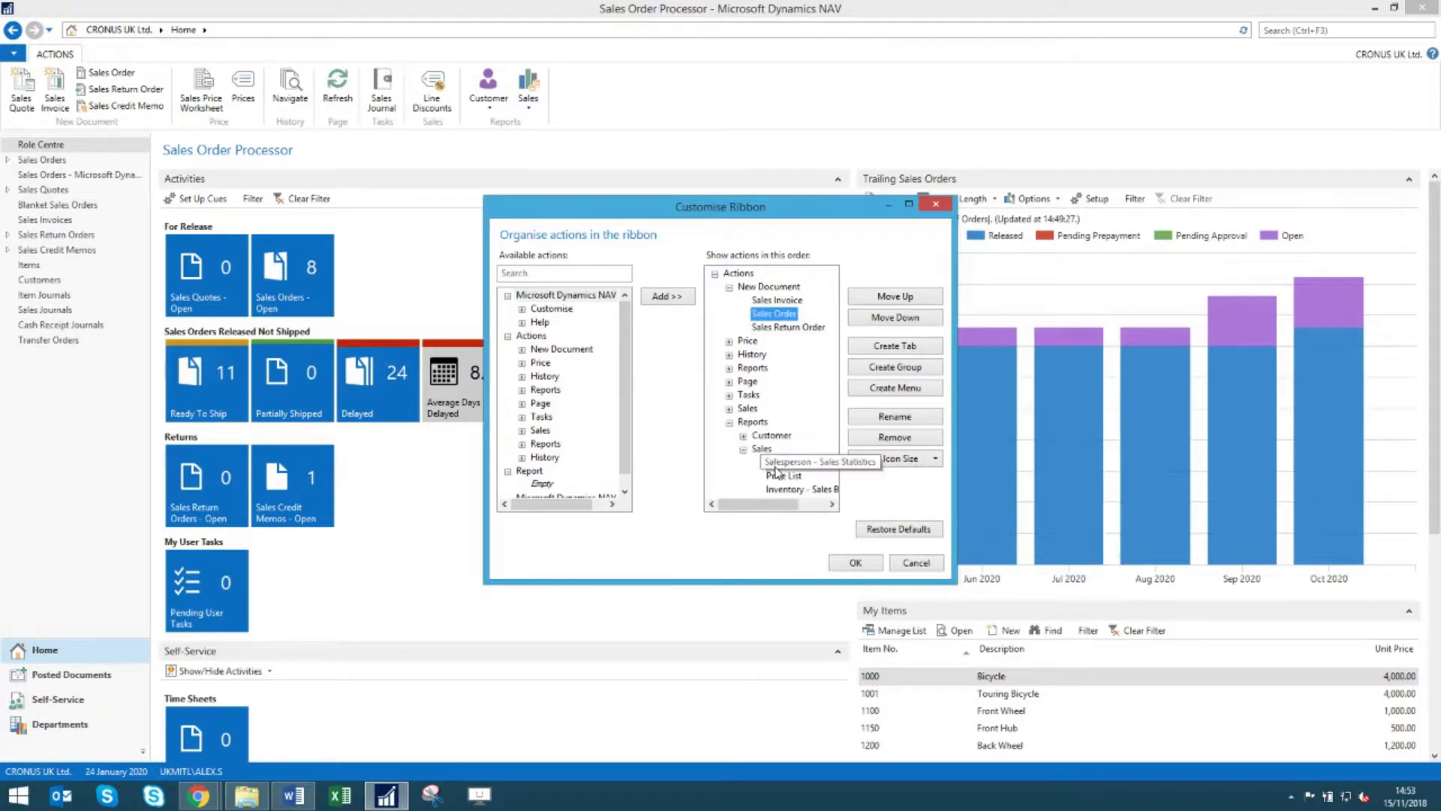
click(795, 461)
click(885, 444)
click(885, 445)
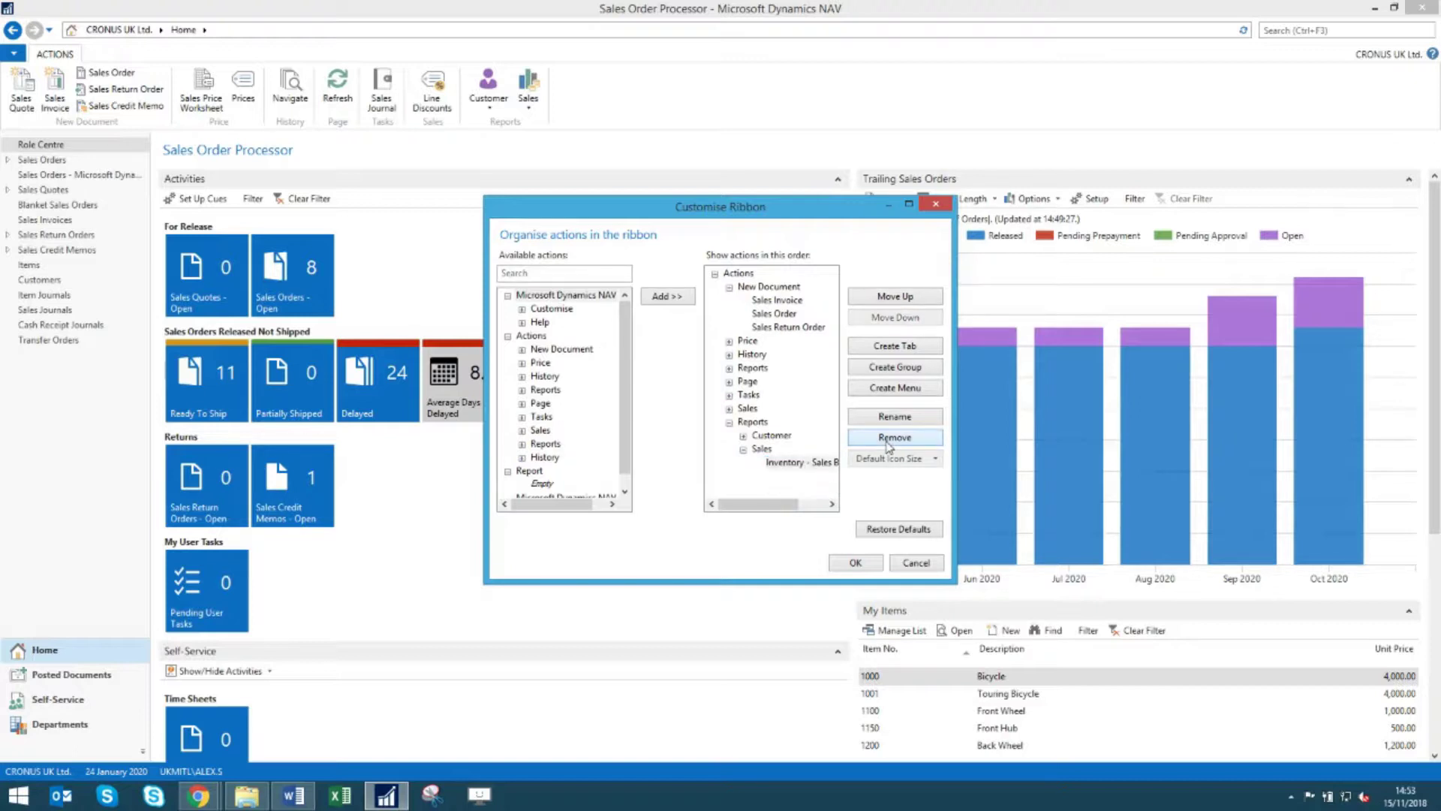
click(887, 444)
click(750, 450)
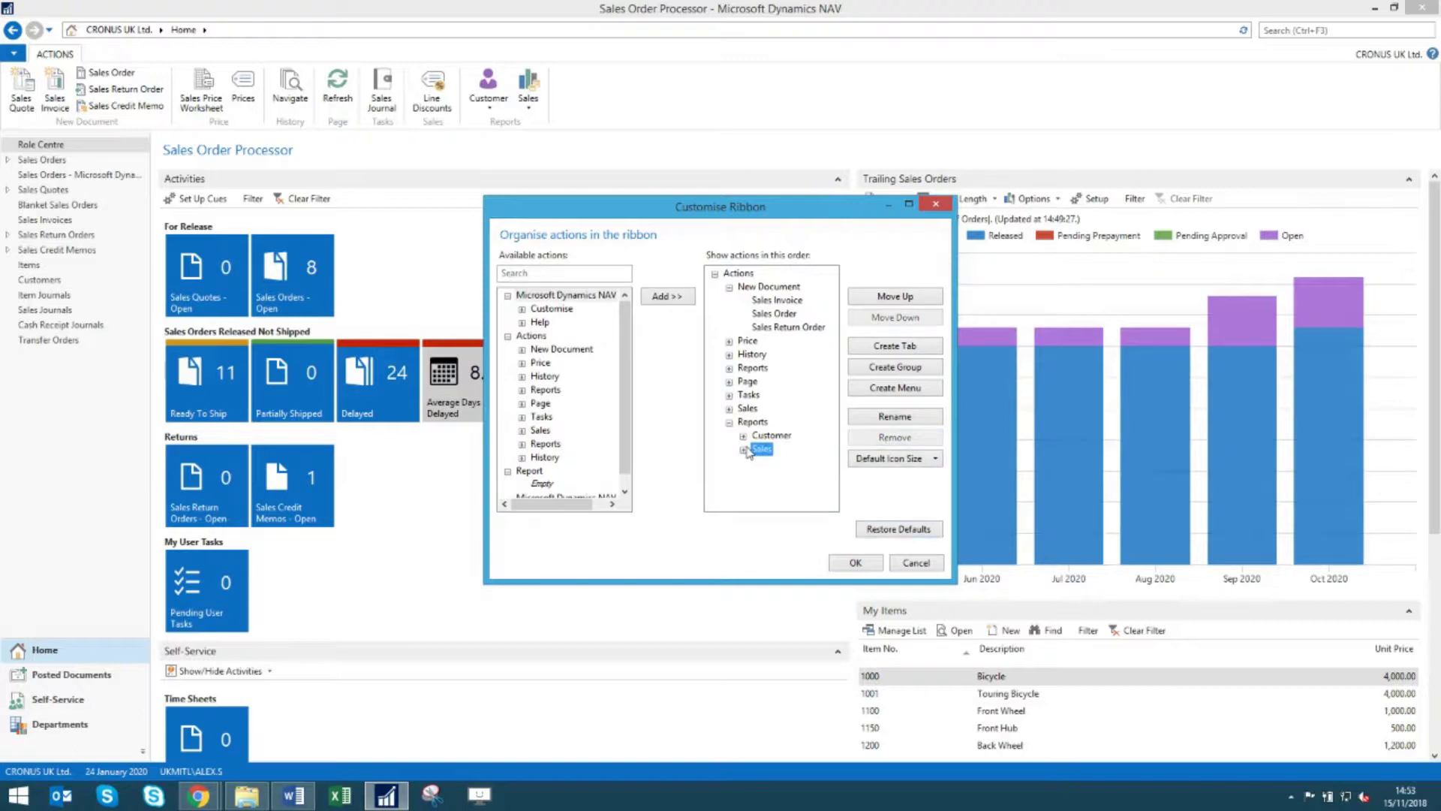
click(728, 422)
Step: Rename the Sales group's Line Discounts action to Discounts
click(729, 408)
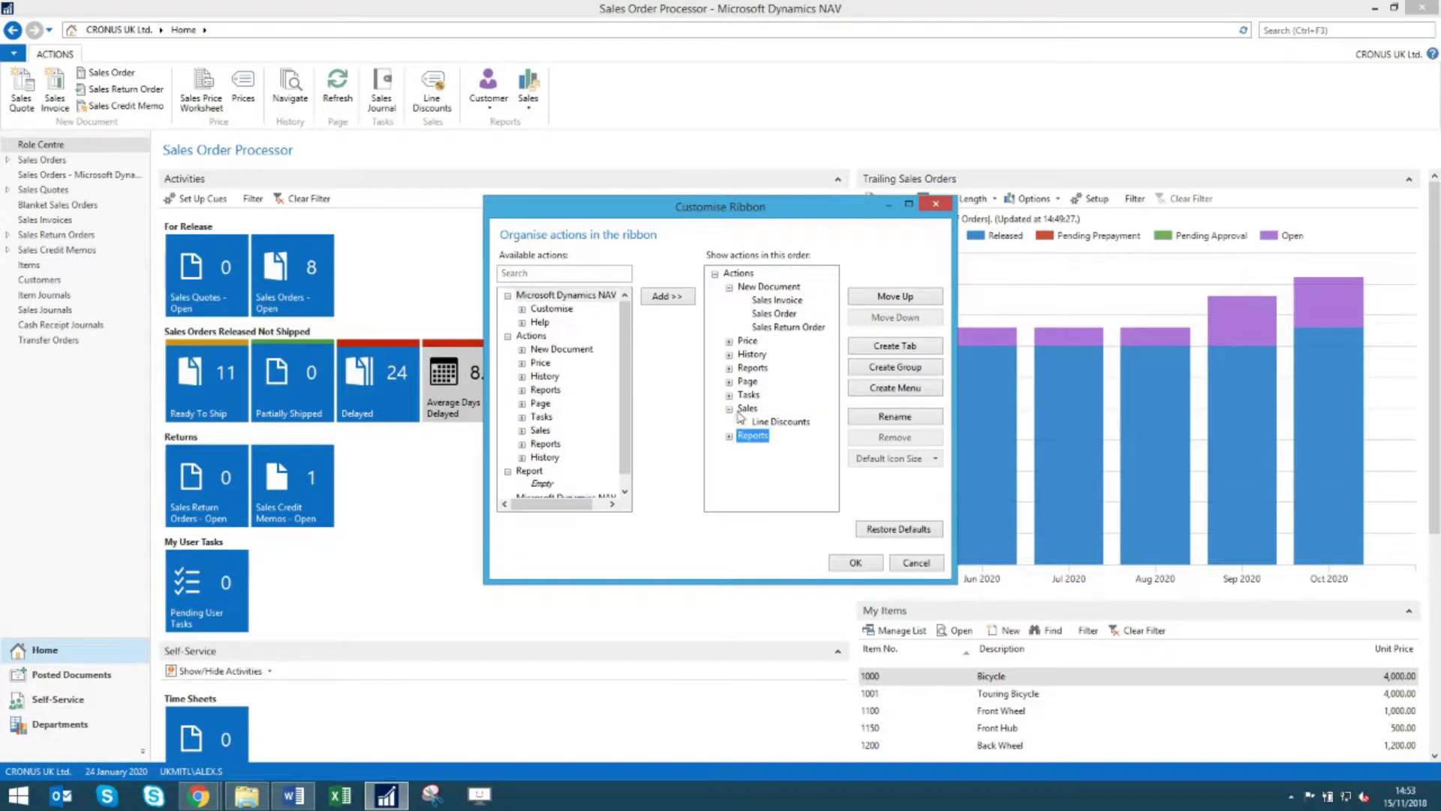
click(764, 424)
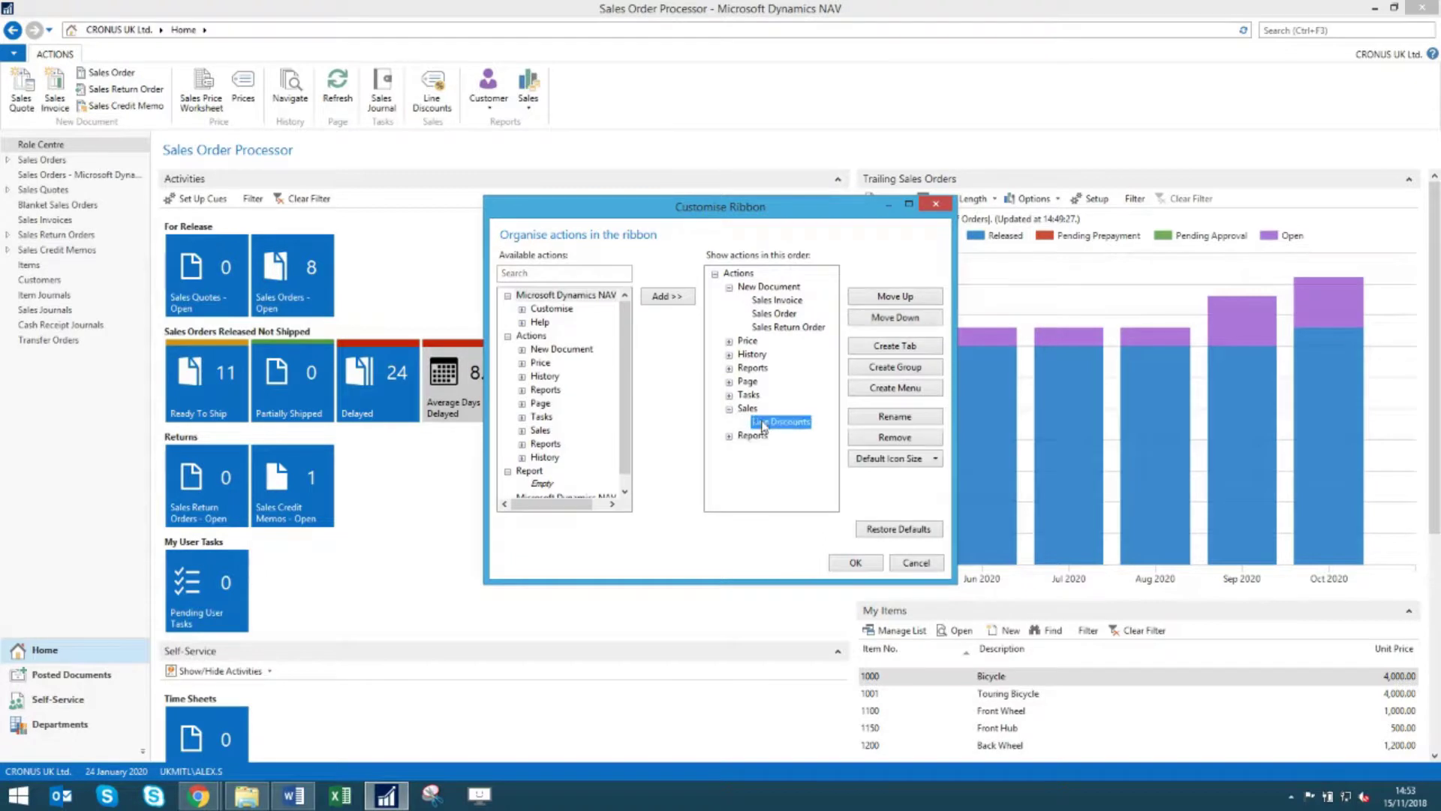
click(876, 417)
drag(771, 421, 752, 421)
key(BackSpace)
key(Return)
click(731, 408)
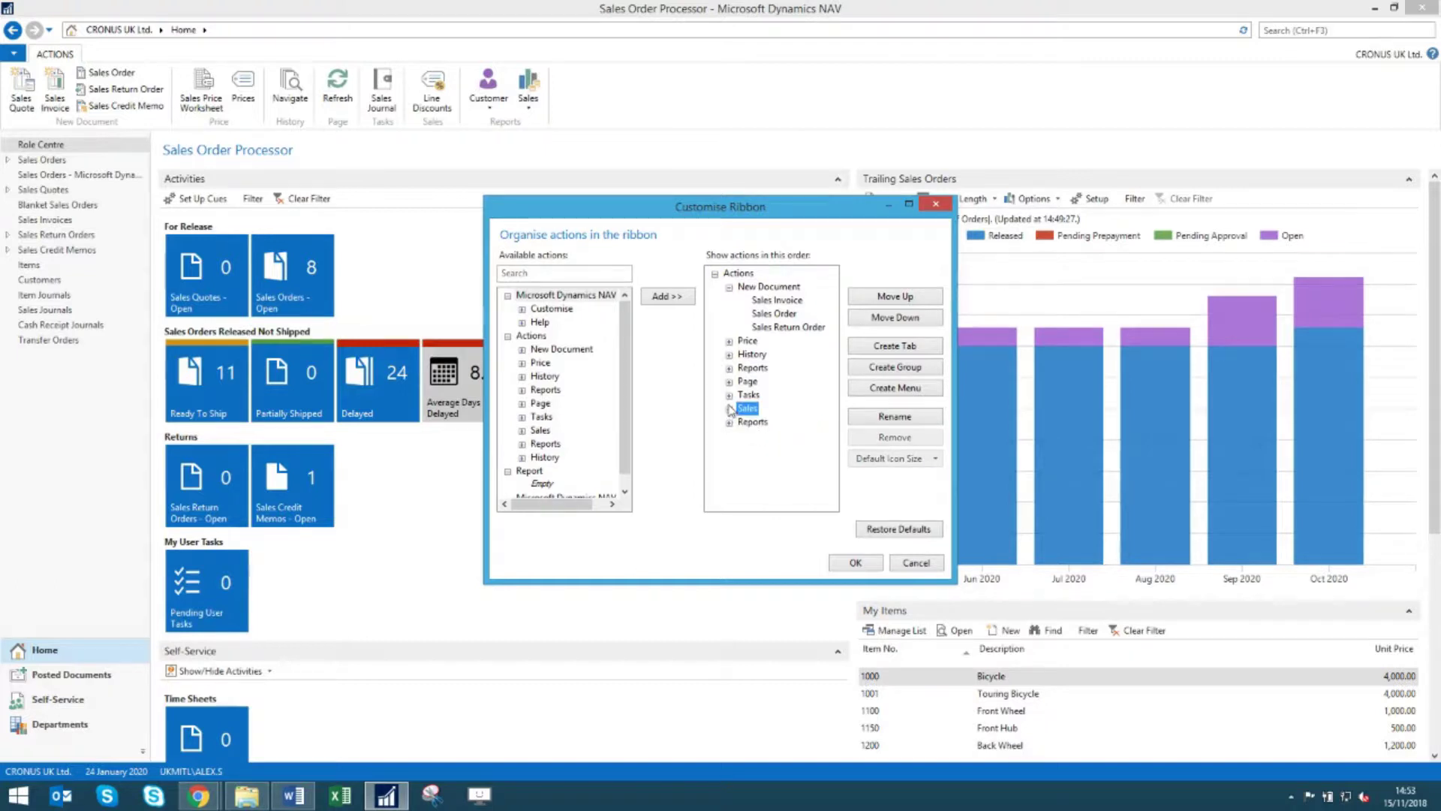
Step: Move the Tasks group above Price, remove the History group, and apply the ribbon changes
click(748, 395)
click(881, 298)
click(882, 298)
click(882, 298)
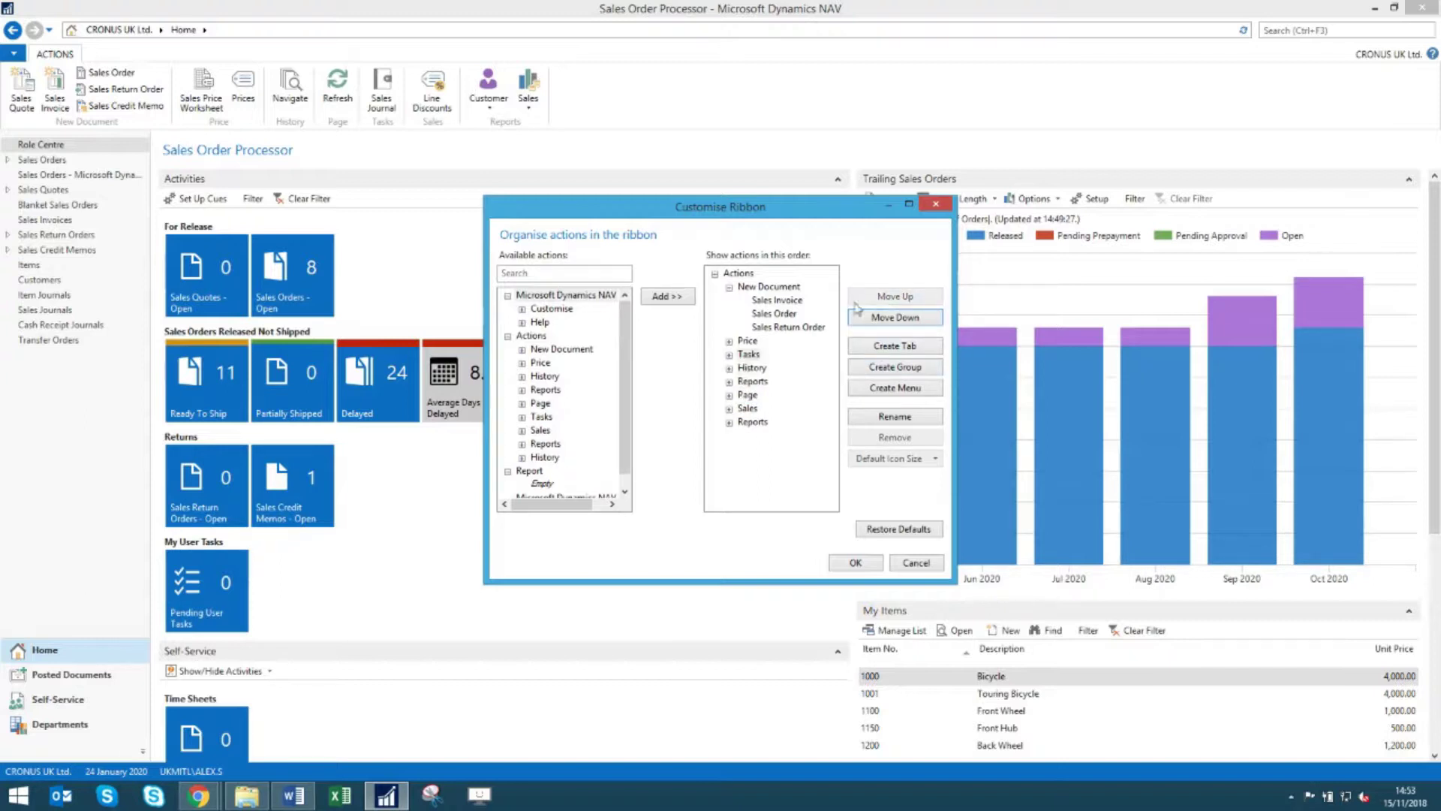
click(747, 342)
click(862, 319)
click(752, 368)
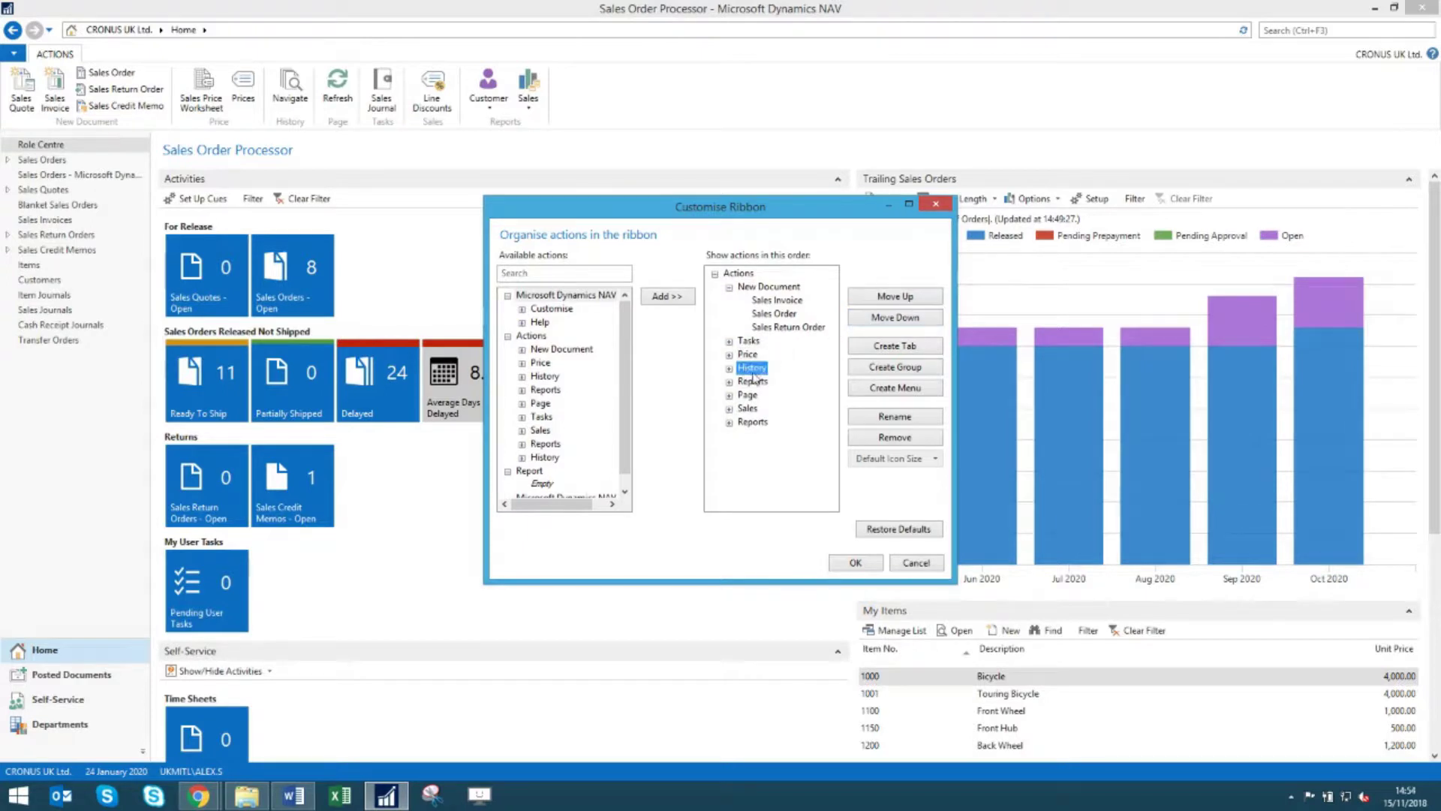
click(879, 440)
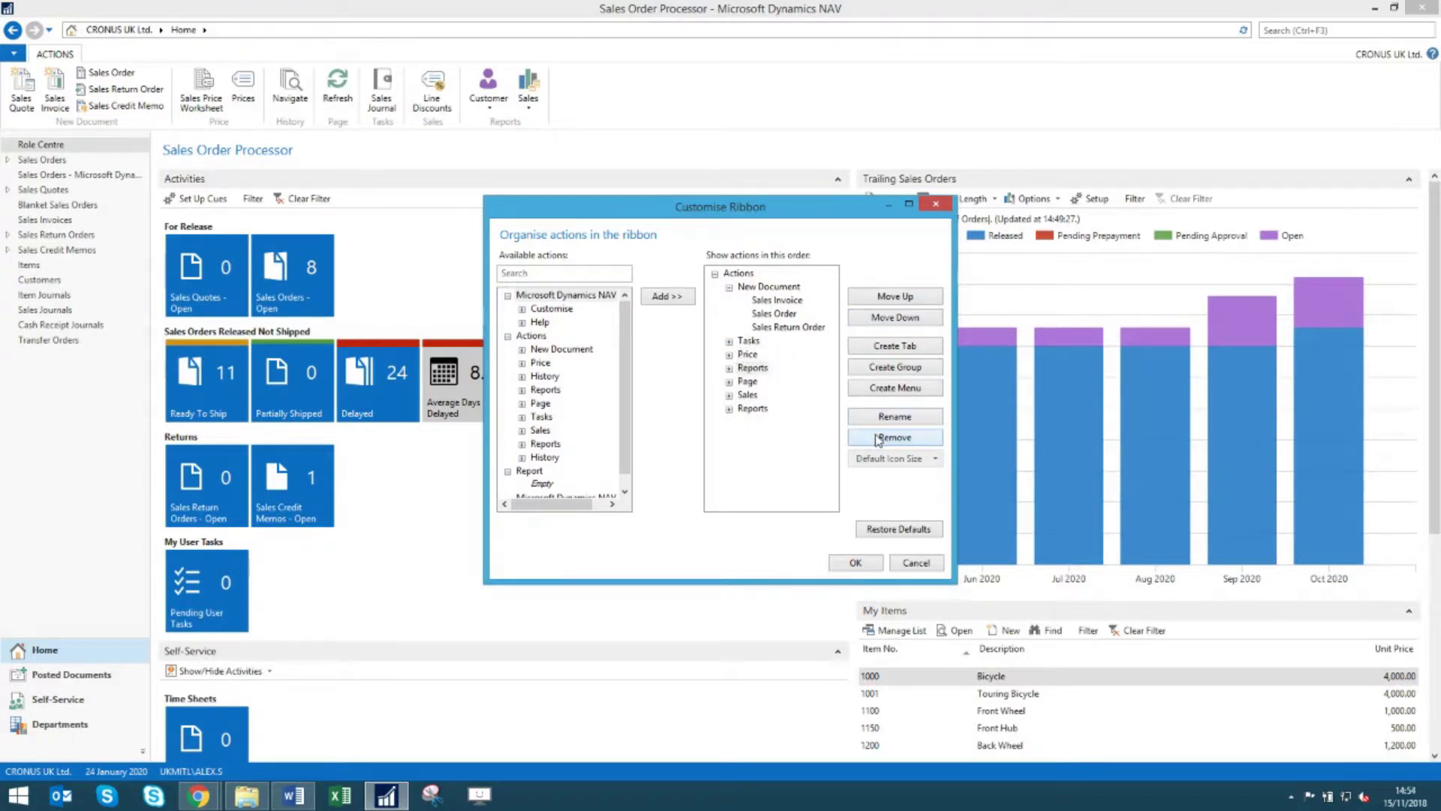
click(854, 563)
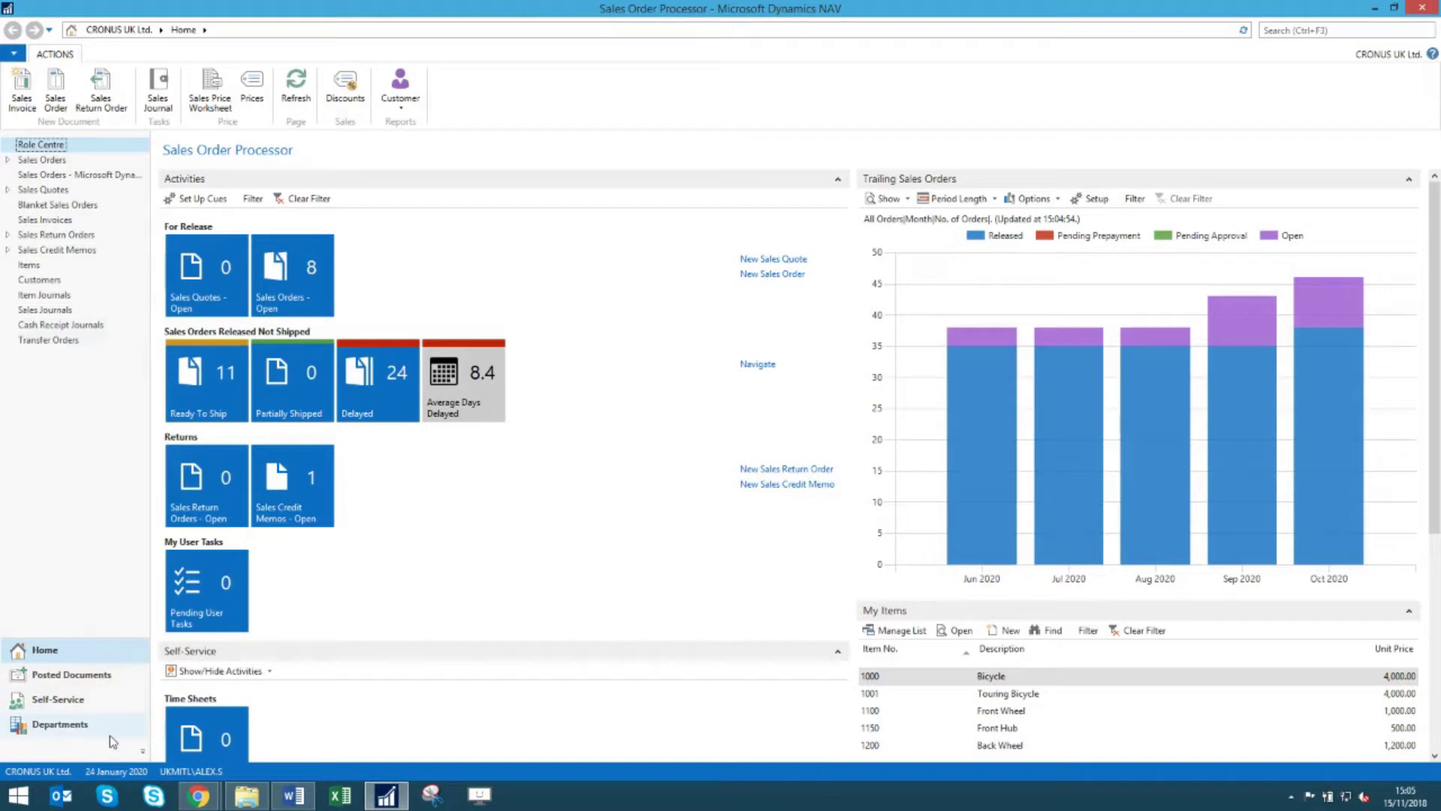
Step: Show the application menu's Customise submenu with Ribbon, This Page and Navigation Pane options
click(13, 57)
mouse_move(74, 206)
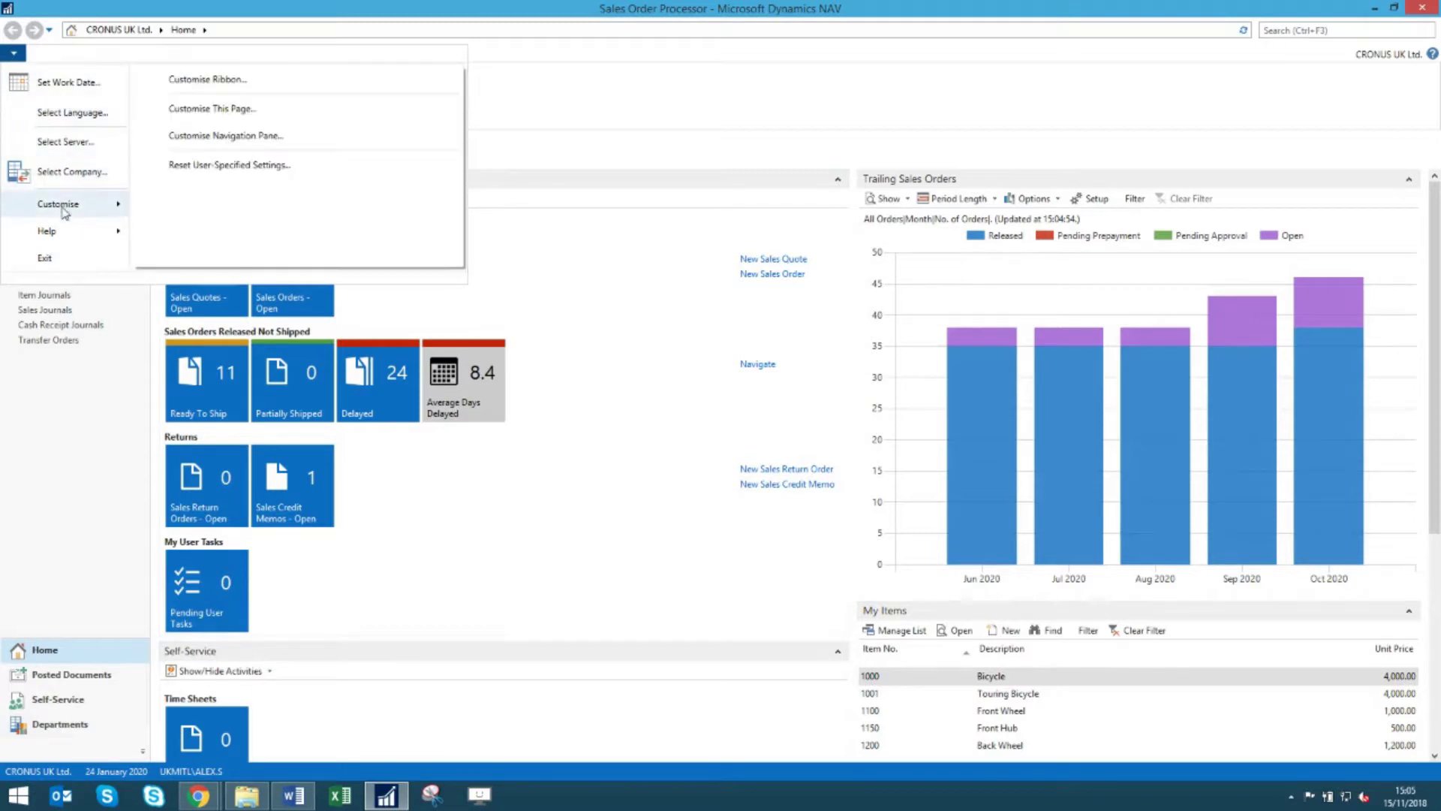
Step: Remove the duplicate Sales Orders, Sales Quotes, Sales Credit Memos, Items, Customers and approval lists from Home
click(205, 138)
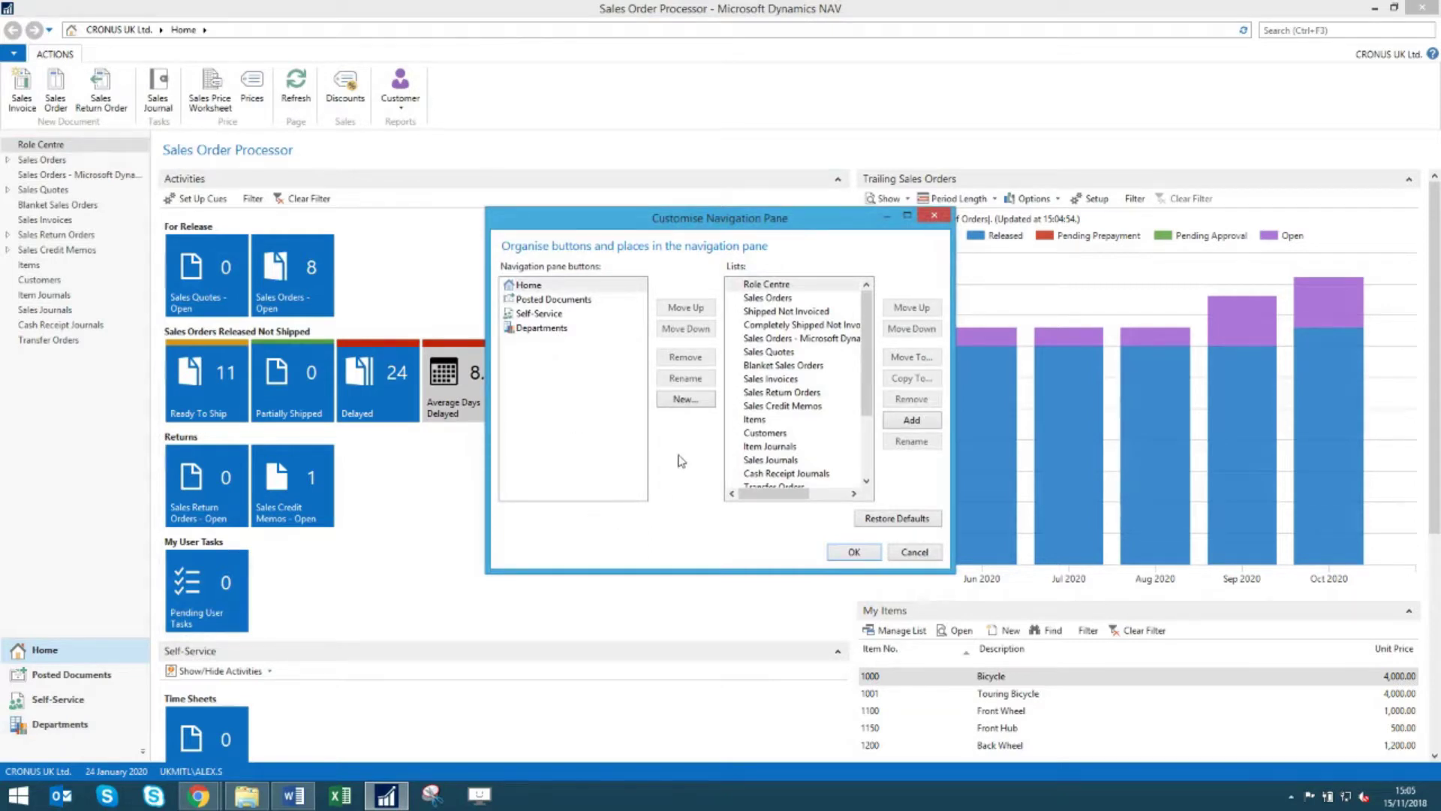
click(788, 338)
click(922, 403)
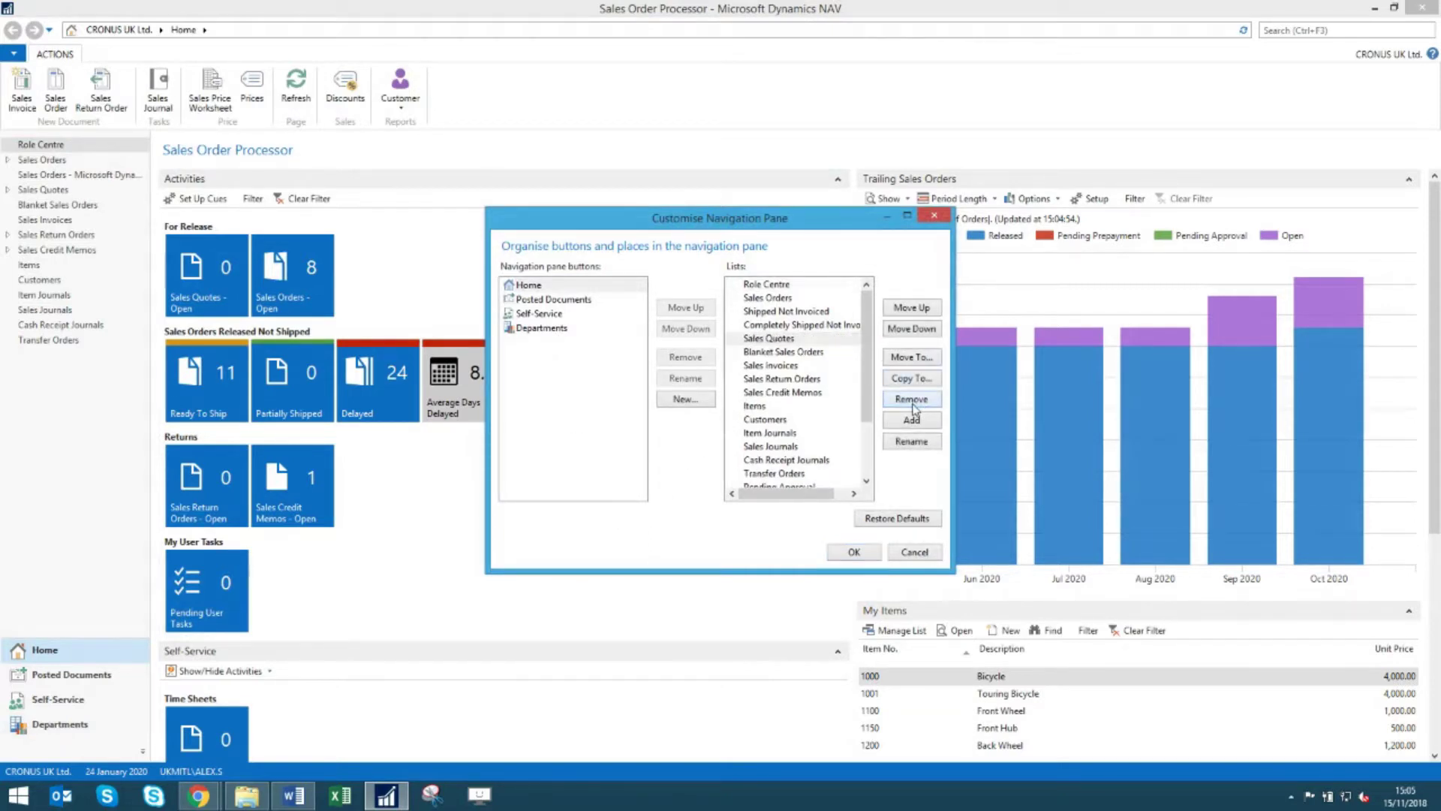
click(914, 405)
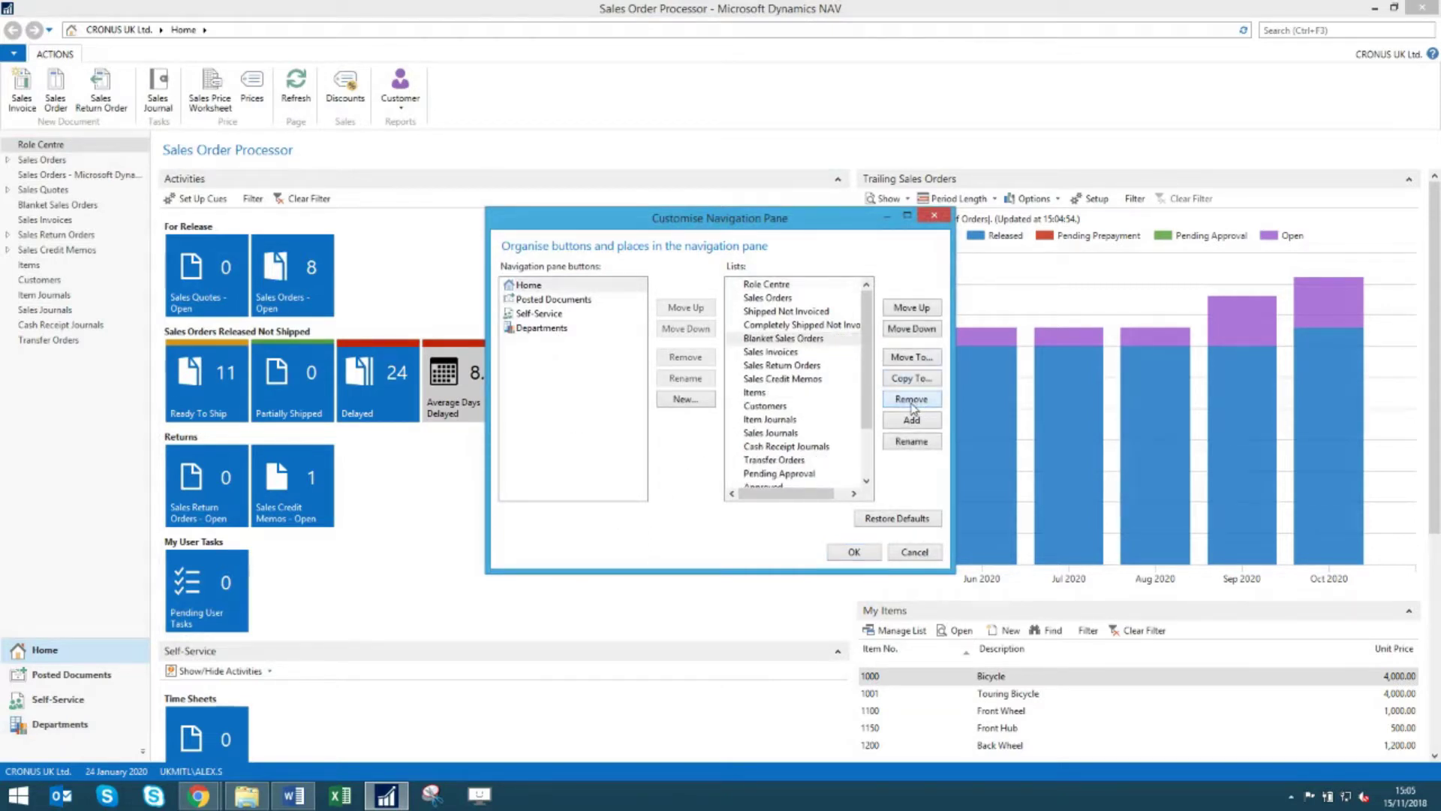
click(819, 379)
click(898, 402)
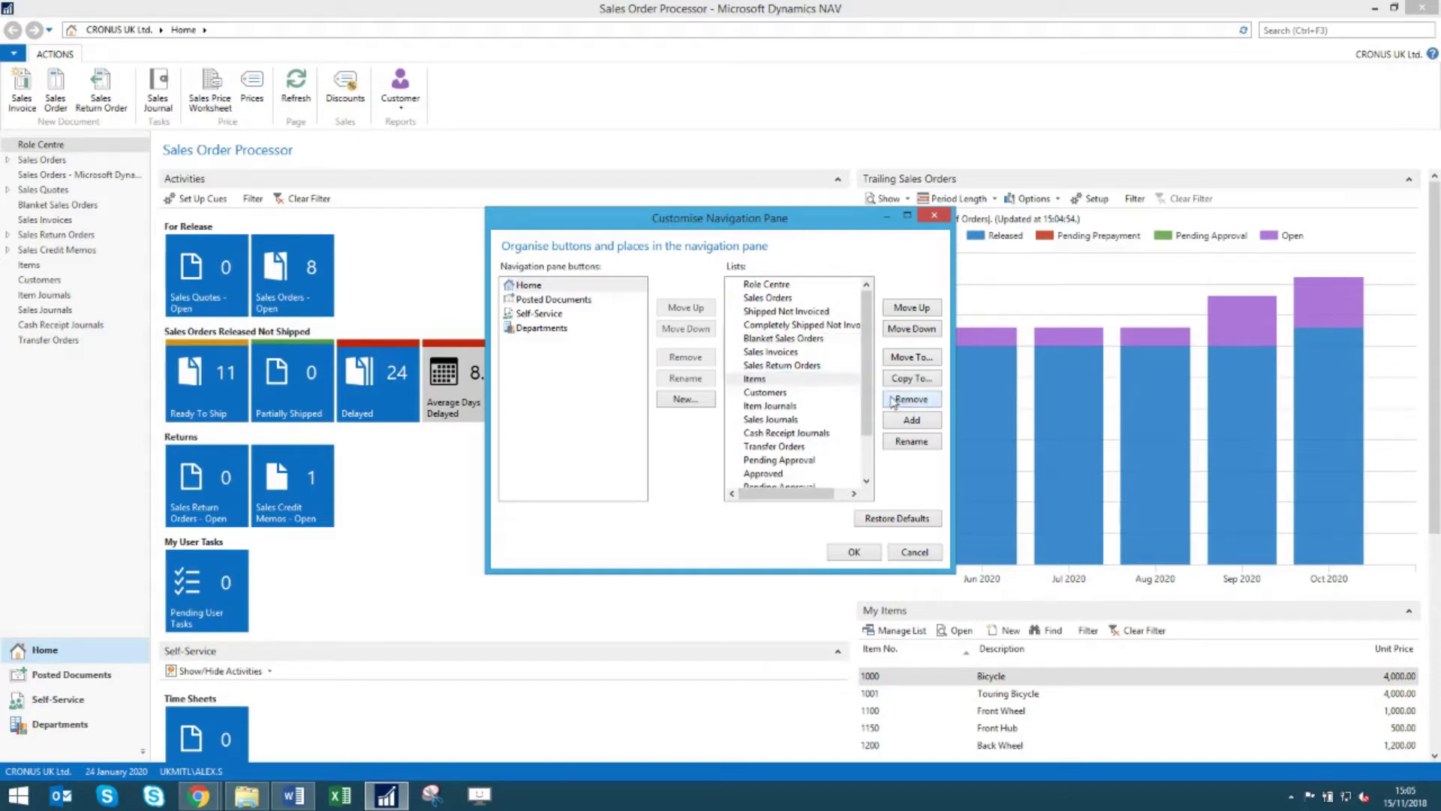
click(897, 403)
click(897, 403)
click(897, 403)
click(897, 403)
click(898, 403)
click(898, 403)
click(897, 403)
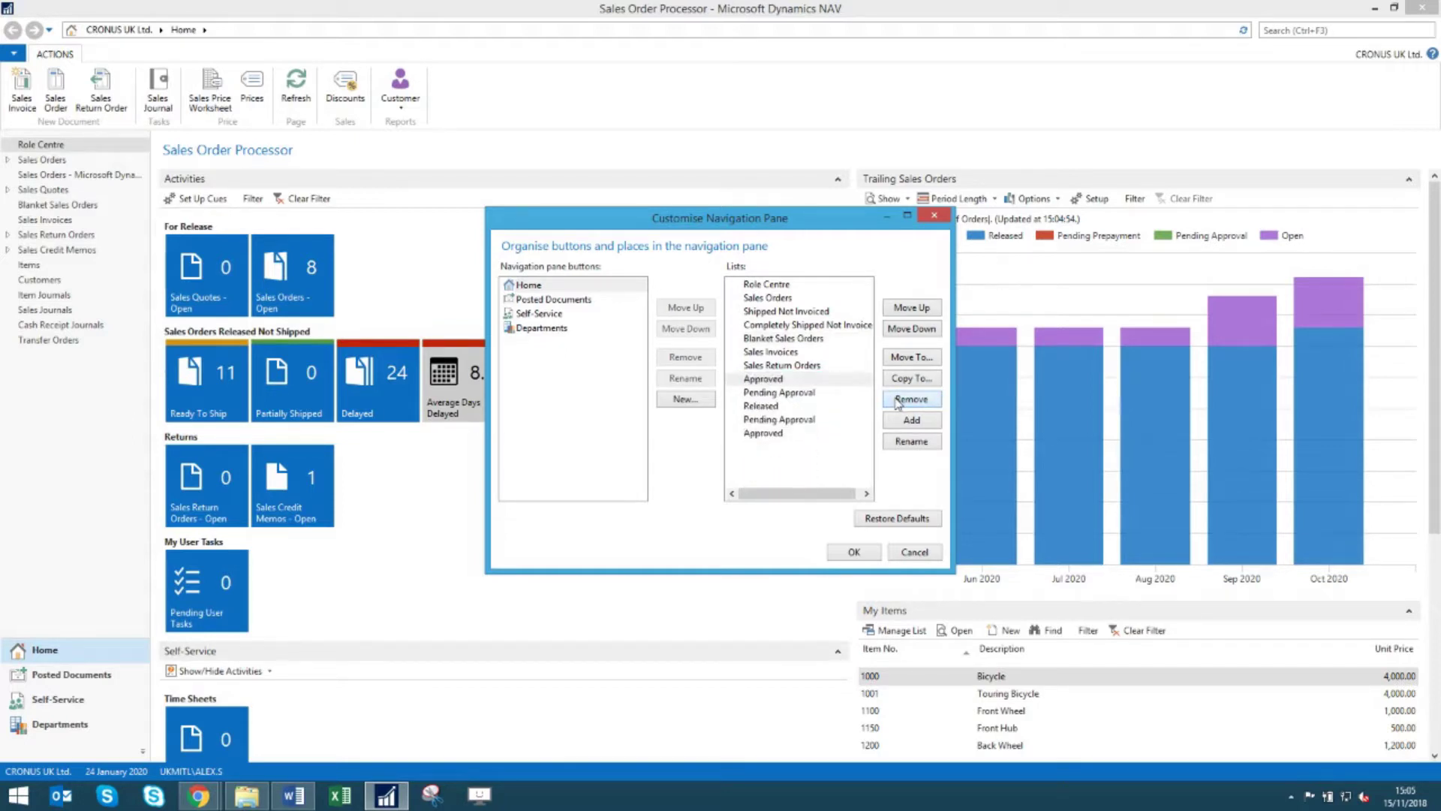
click(898, 403)
click(898, 403)
click(897, 403)
click(897, 403)
click(897, 403)
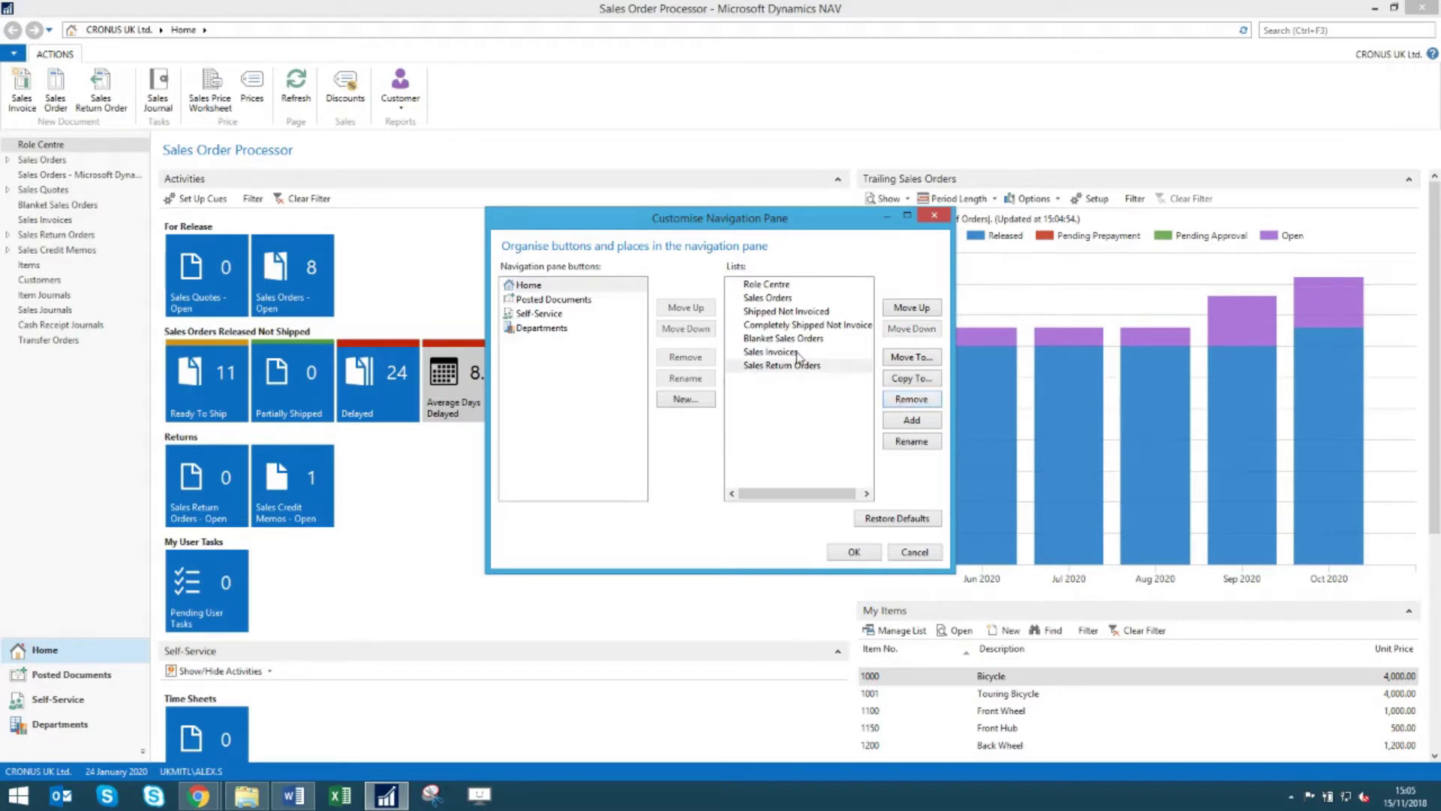
Step: Move Sales Invoices up to sit just below Sales Orders in Home
click(797, 353)
click(895, 313)
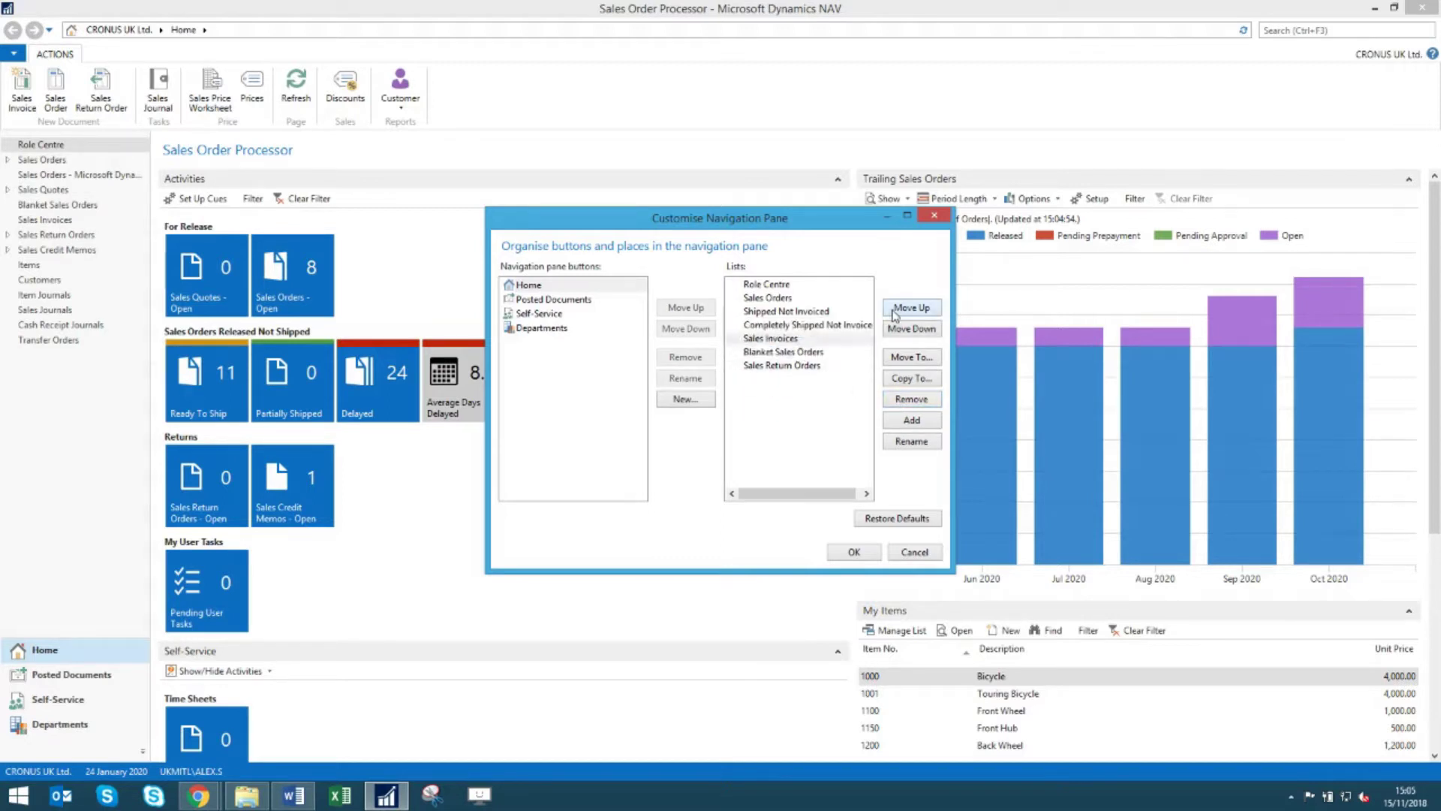
click(895, 312)
click(895, 312)
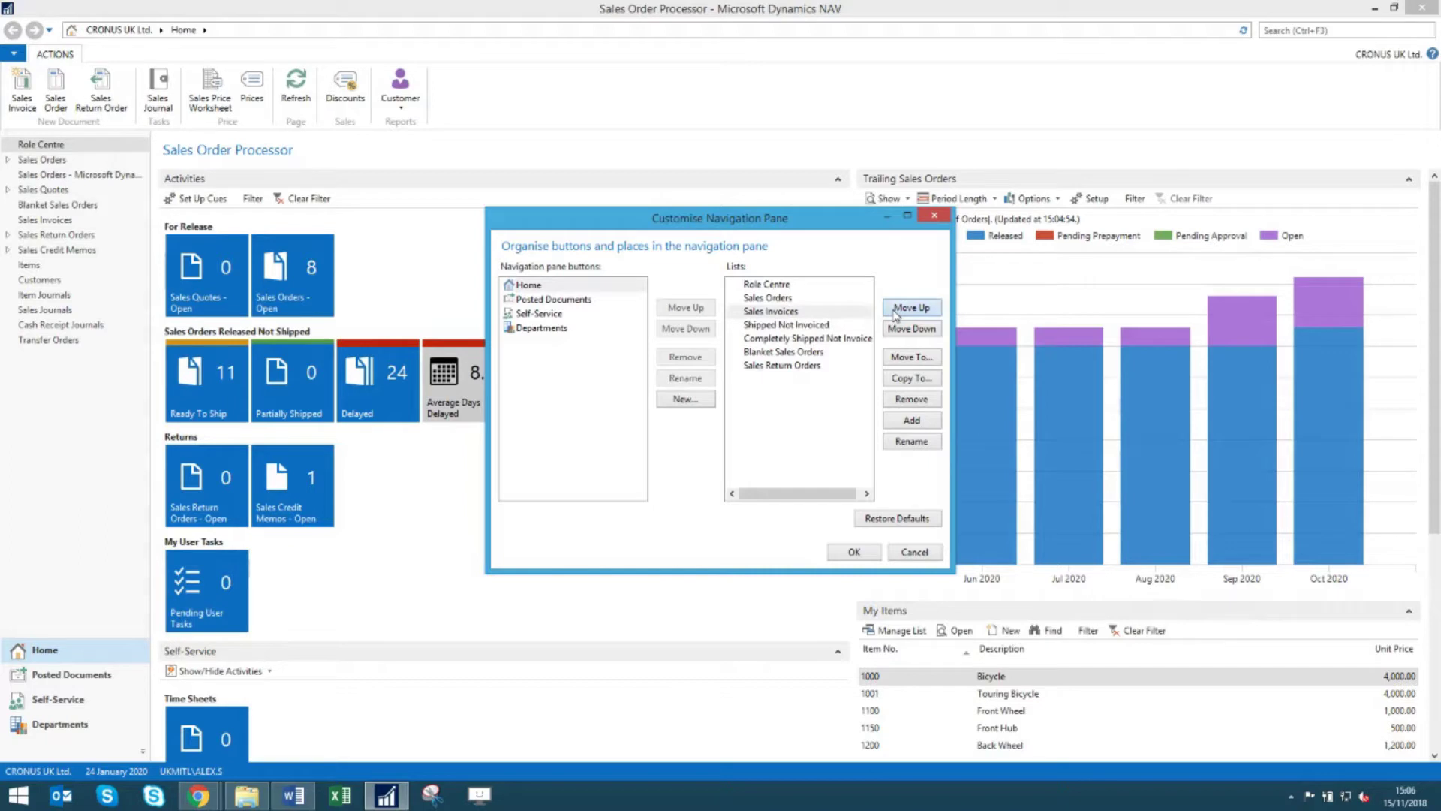
click(895, 312)
click(903, 331)
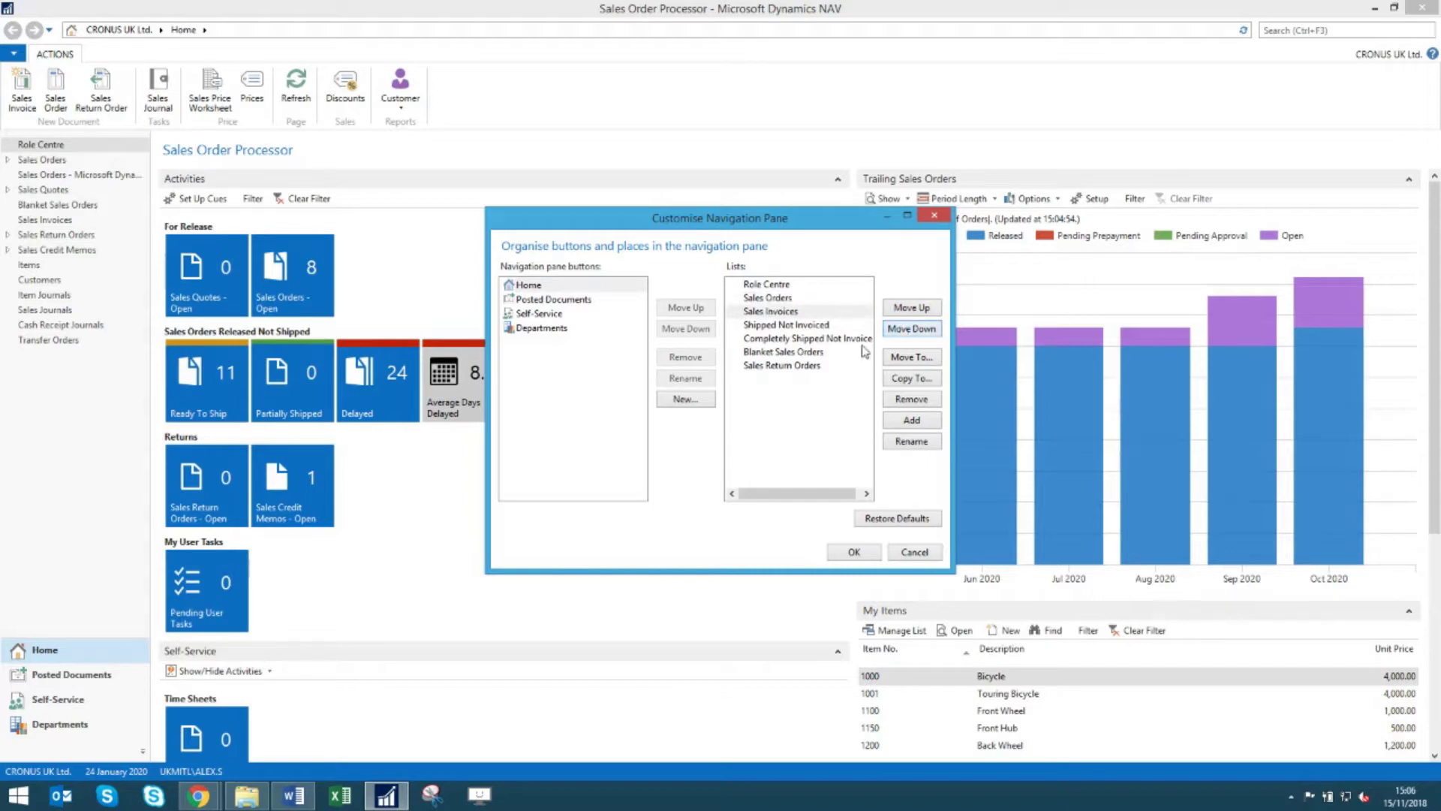
click(817, 422)
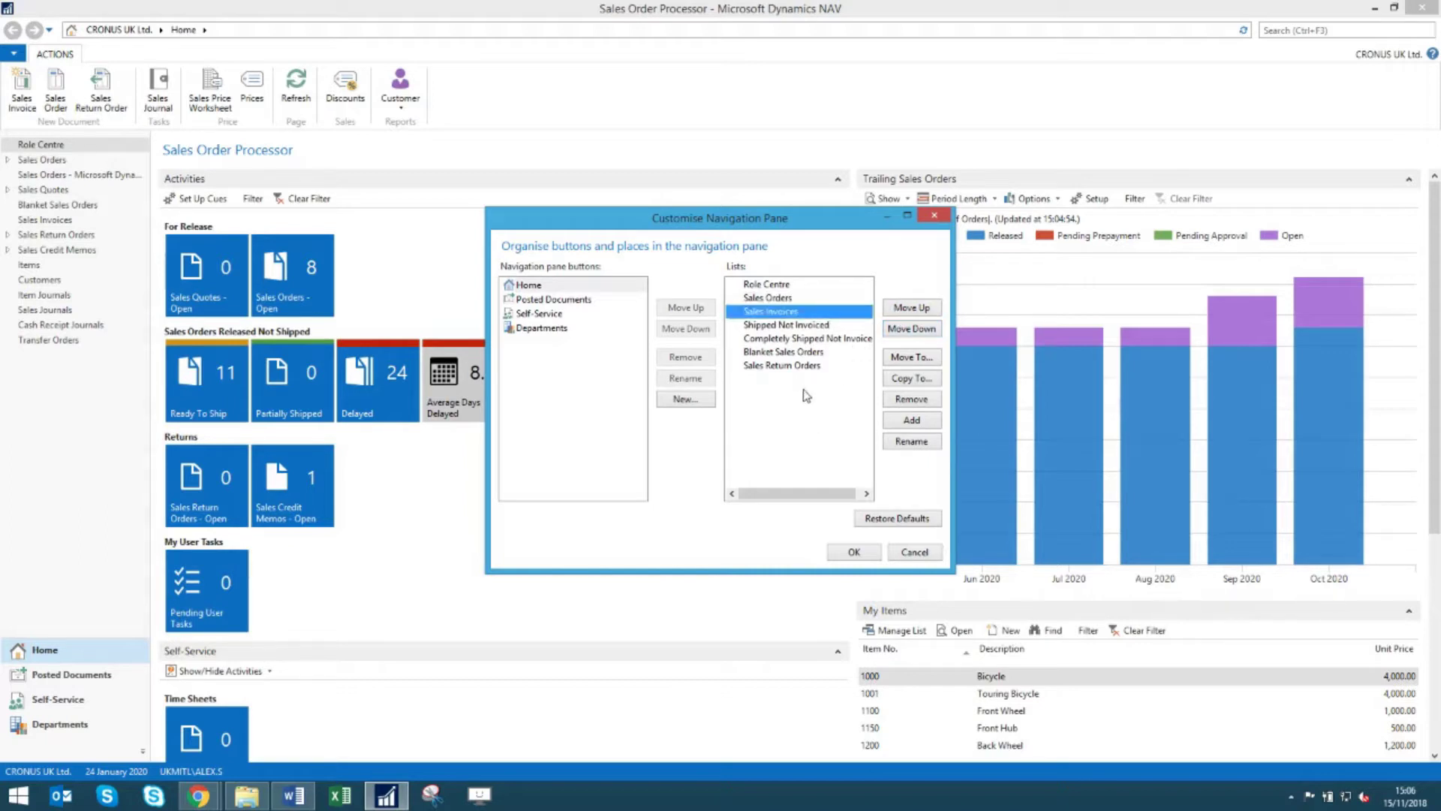
Step: Move Sales Return Orders up to sit directly under Sales Orders
click(799, 366)
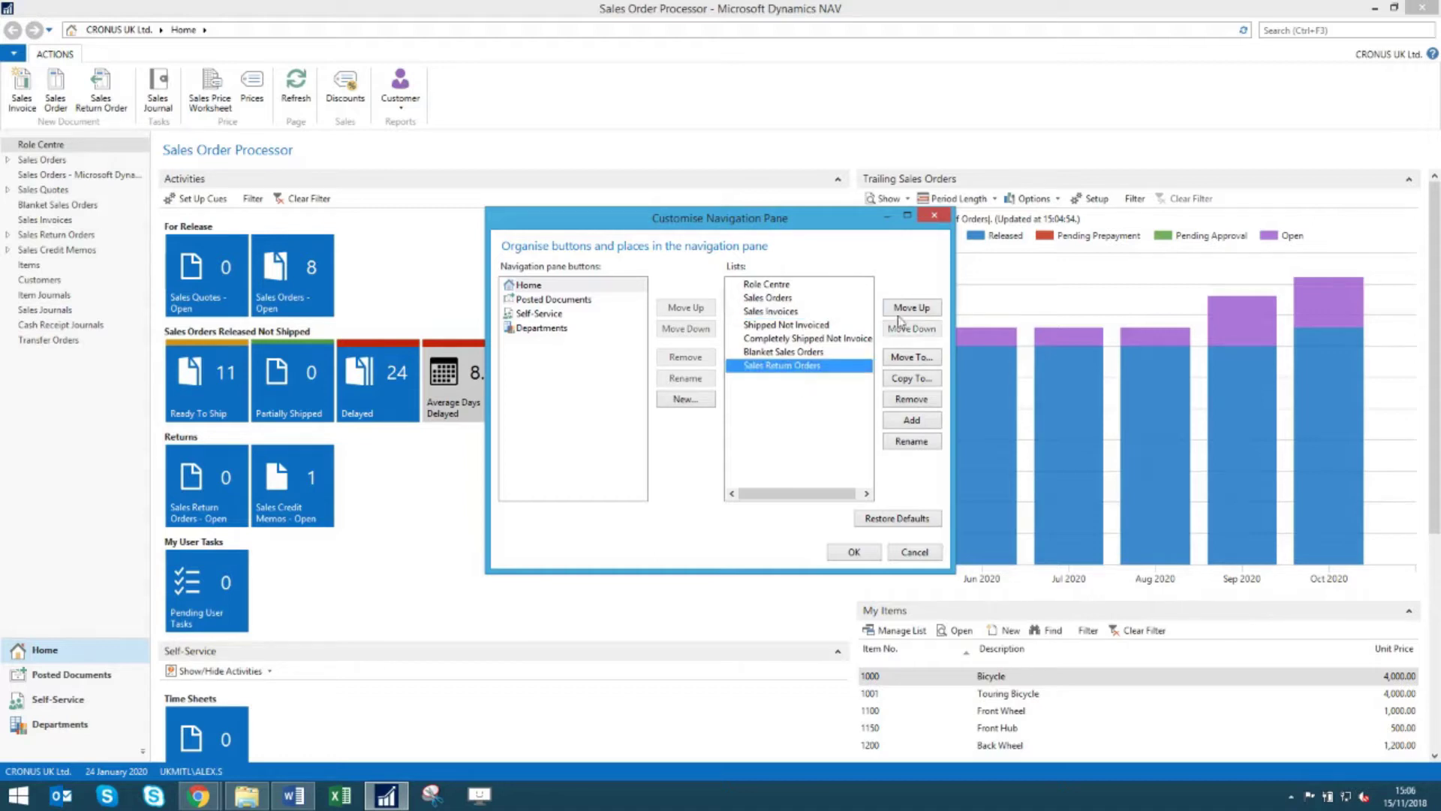
click(917, 308)
click(917, 308)
click(917, 307)
click(917, 308)
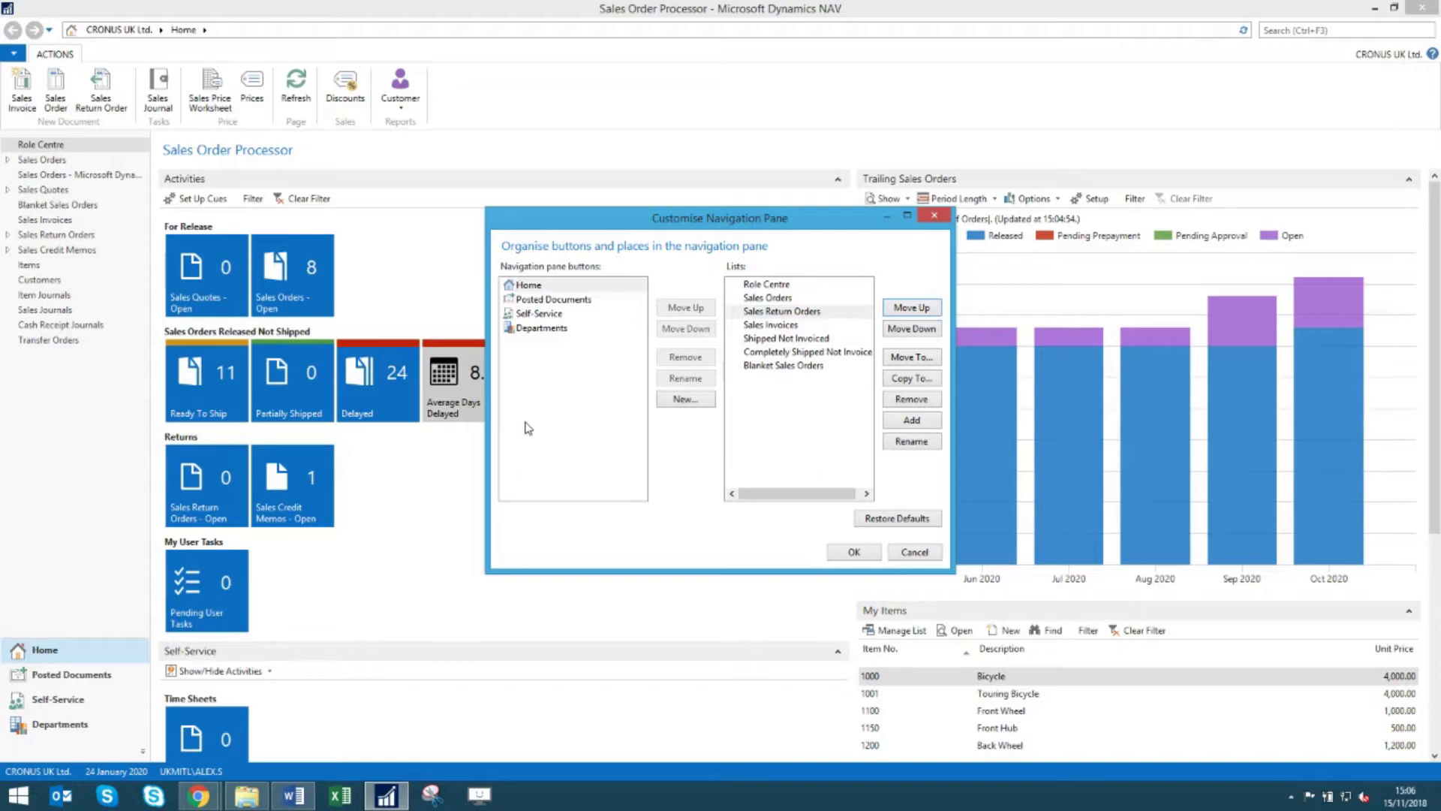
Step: Remove posted shipments, return receipts, credit memos, purchase receipts and transfer shipments/receipts from Posted Documents
click(589, 301)
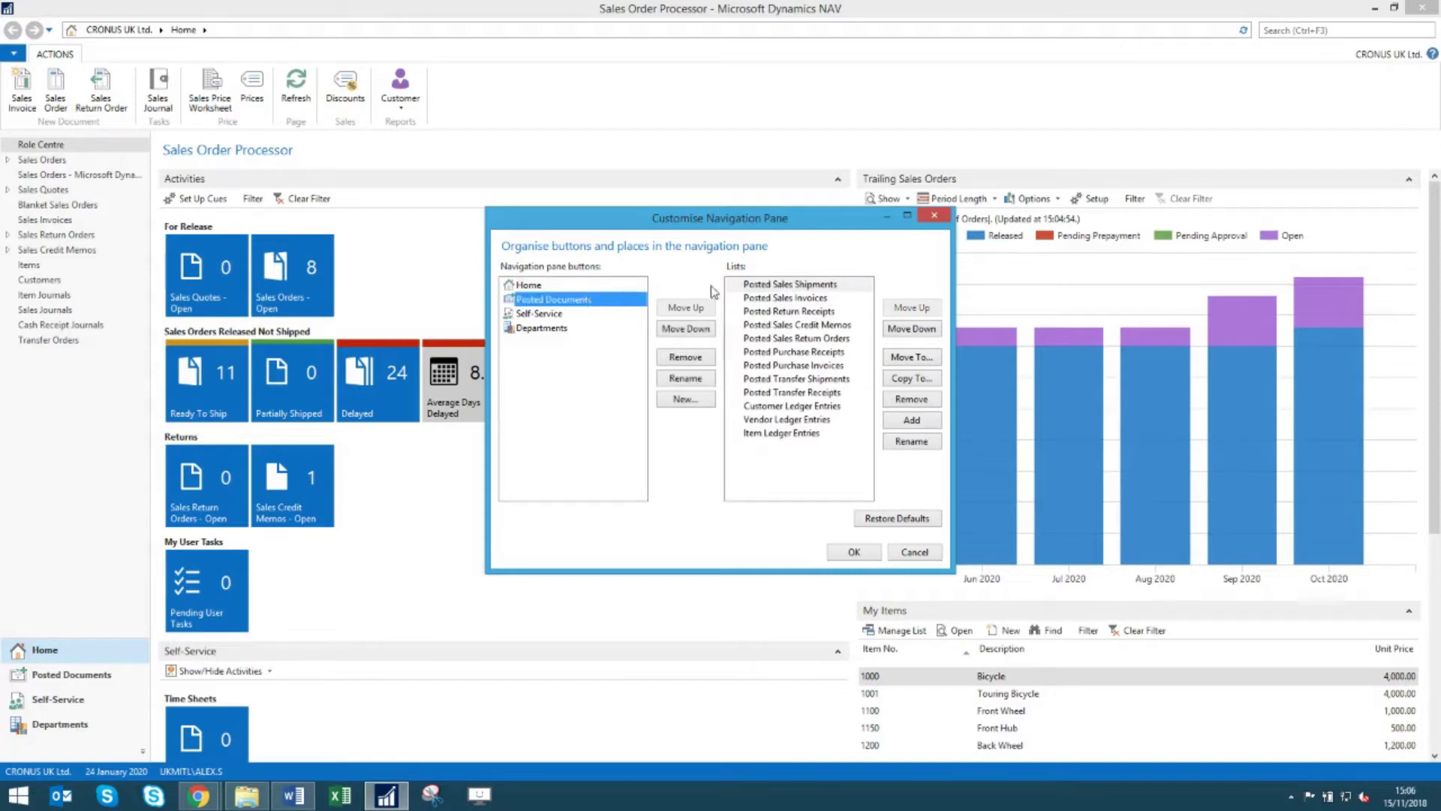
click(762, 288)
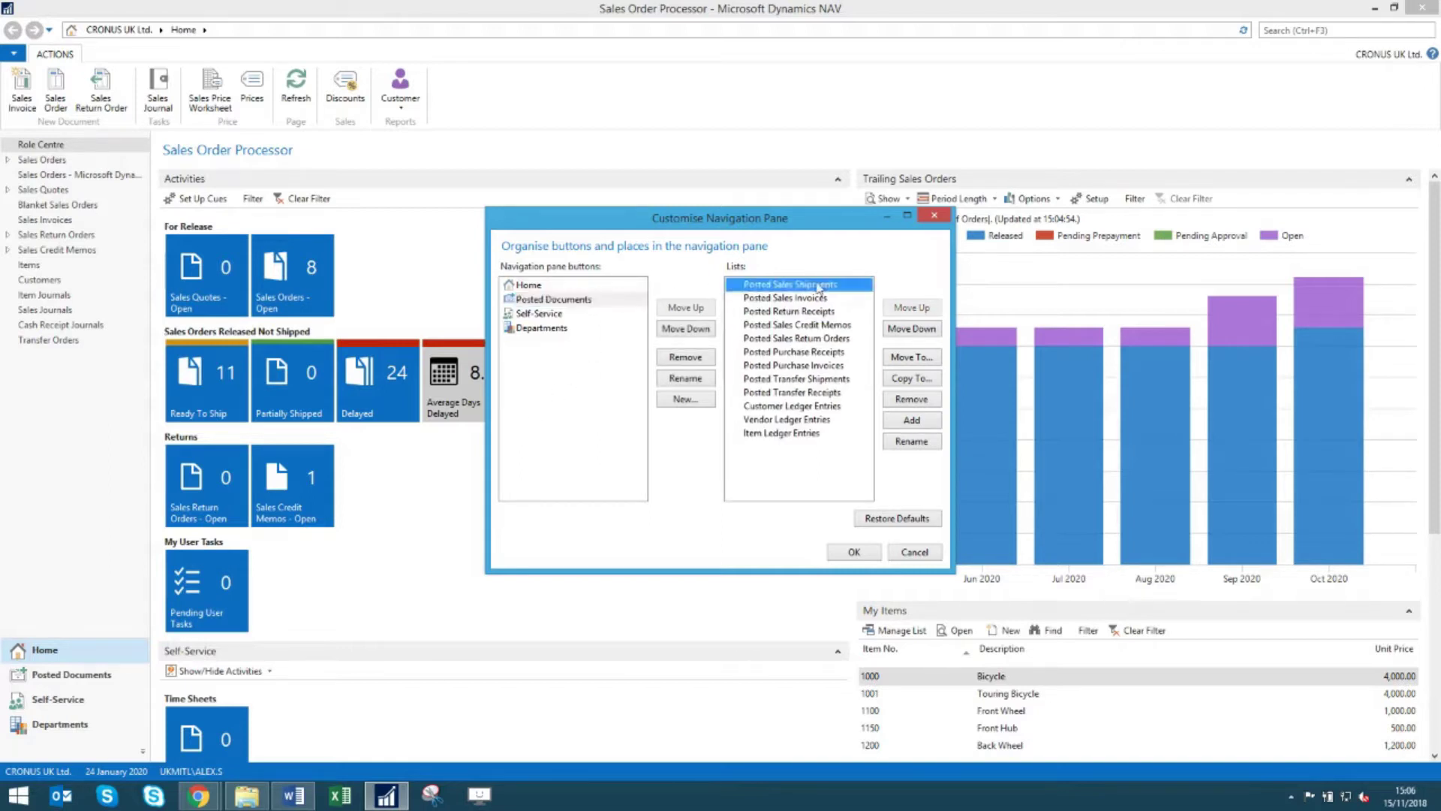
click(911, 399)
click(813, 300)
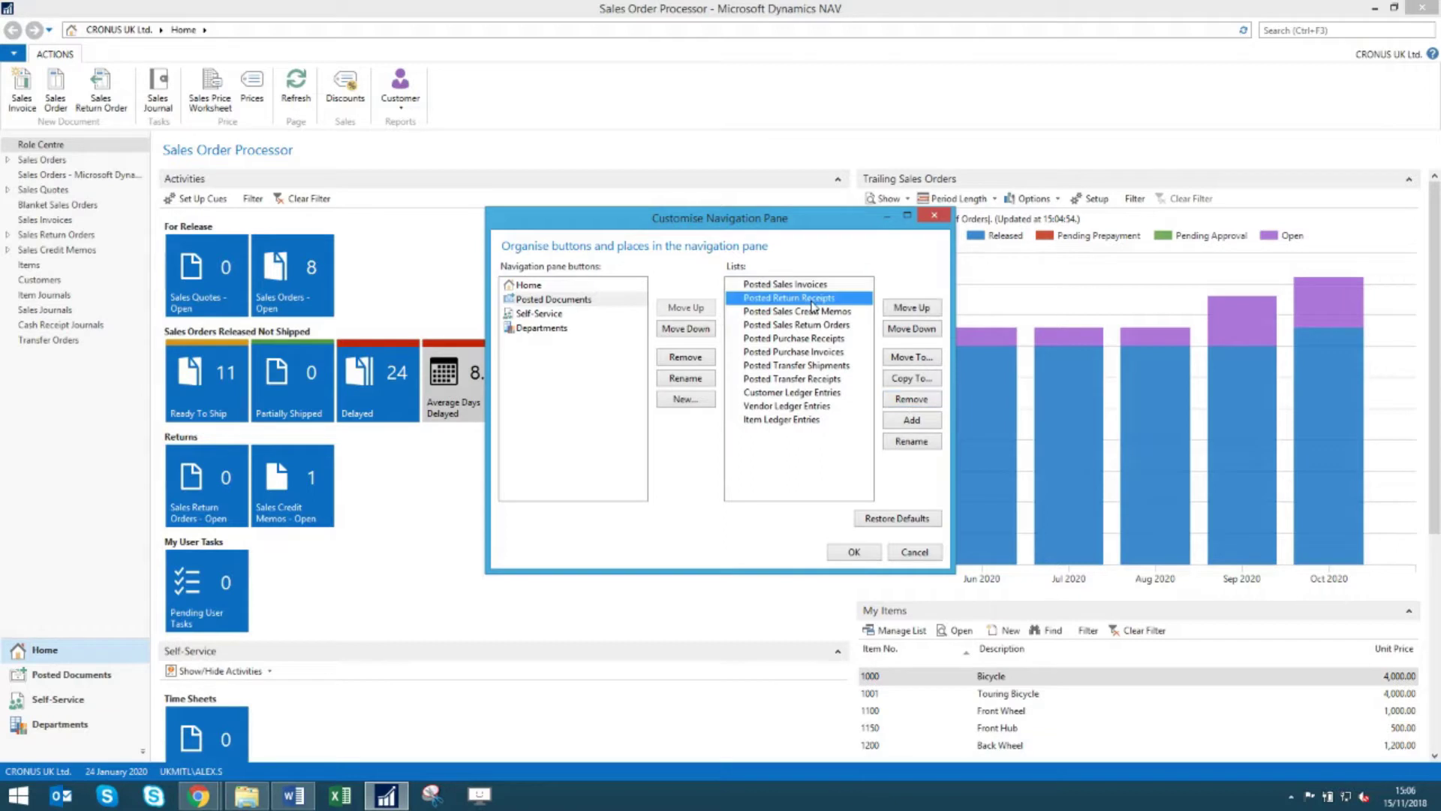
click(894, 398)
click(894, 398)
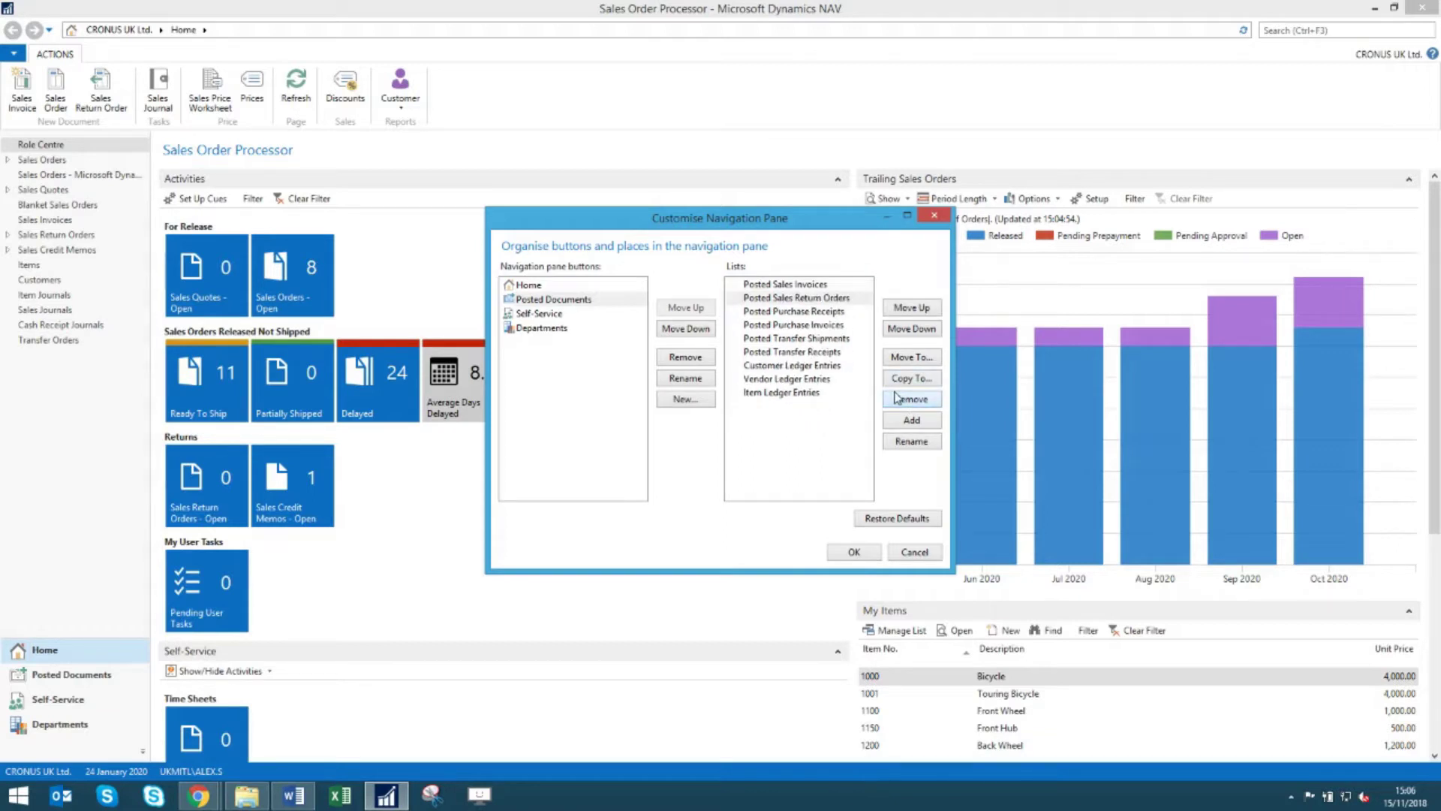
click(895, 398)
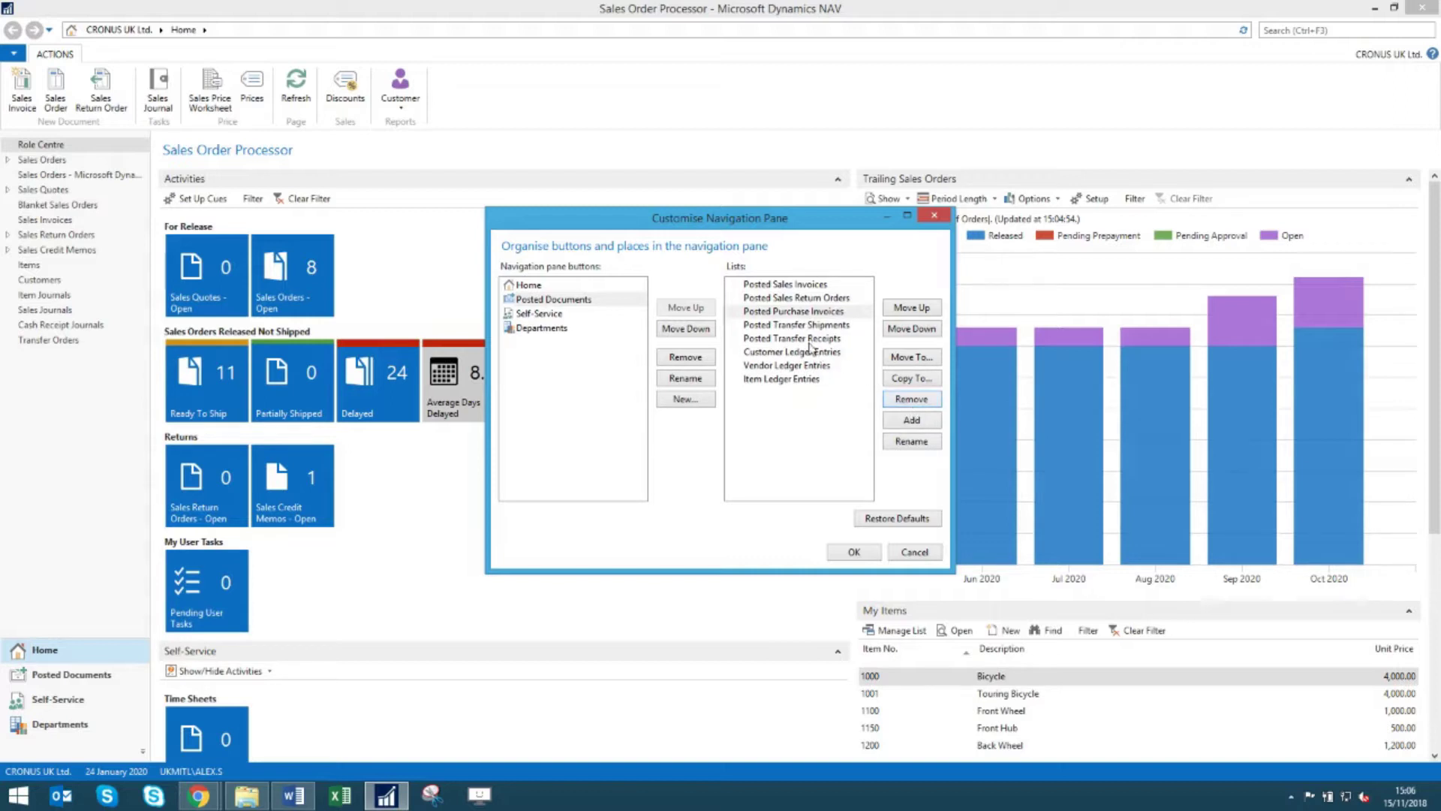
click(893, 401)
click(893, 400)
click(893, 401)
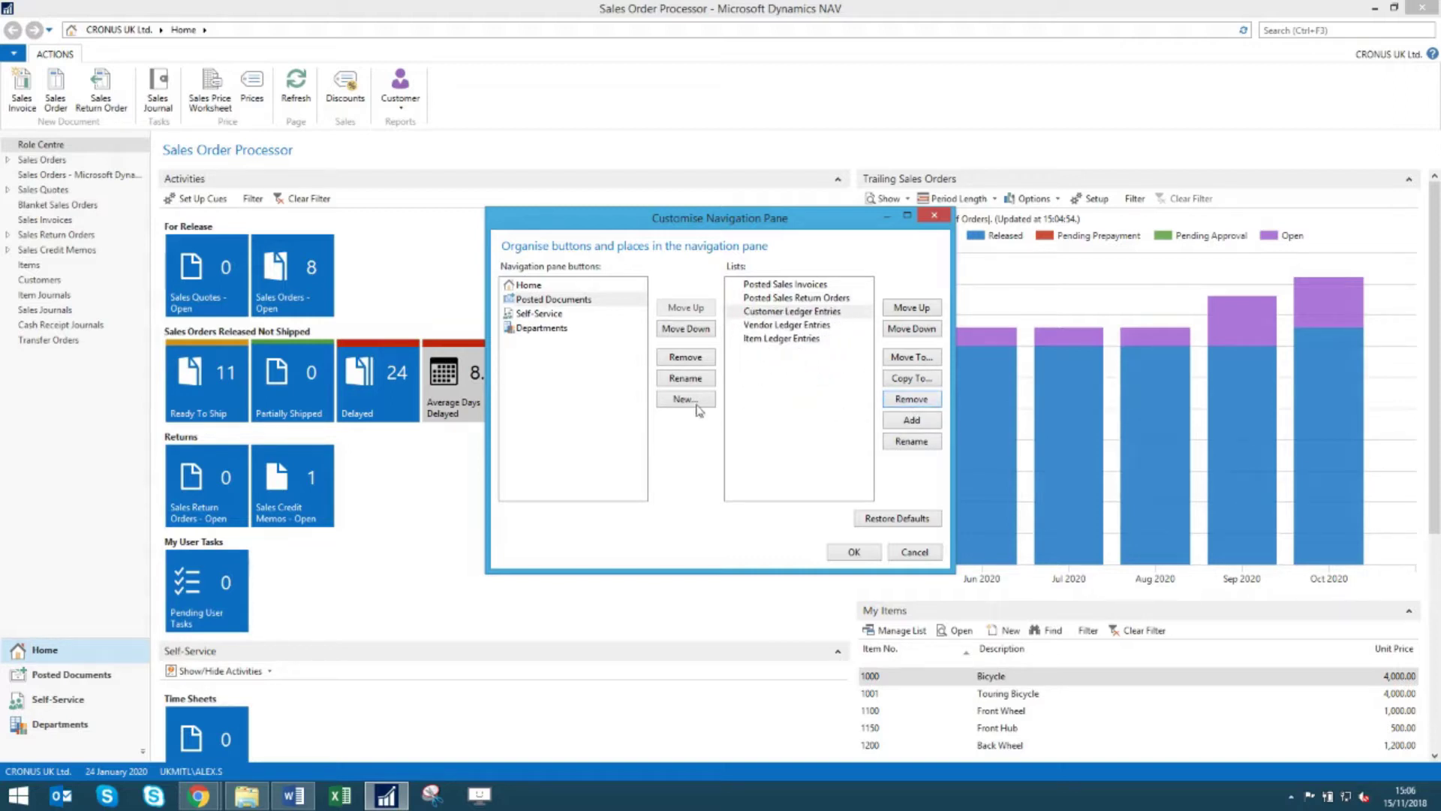
Step: Remove the Self-Service and Departments buttons and create a new Information button with a briefcase icon
click(544, 314)
click(671, 360)
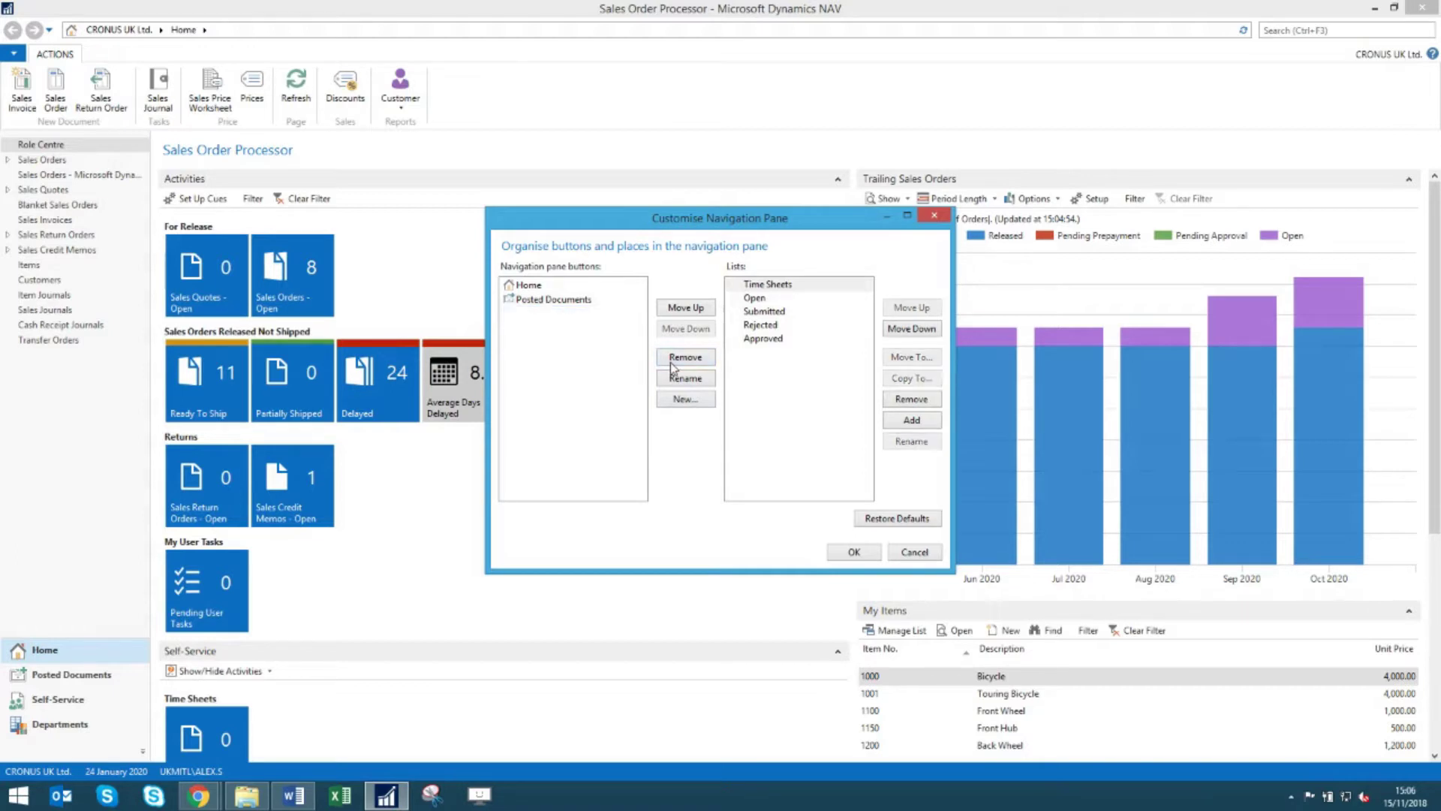
click(670, 361)
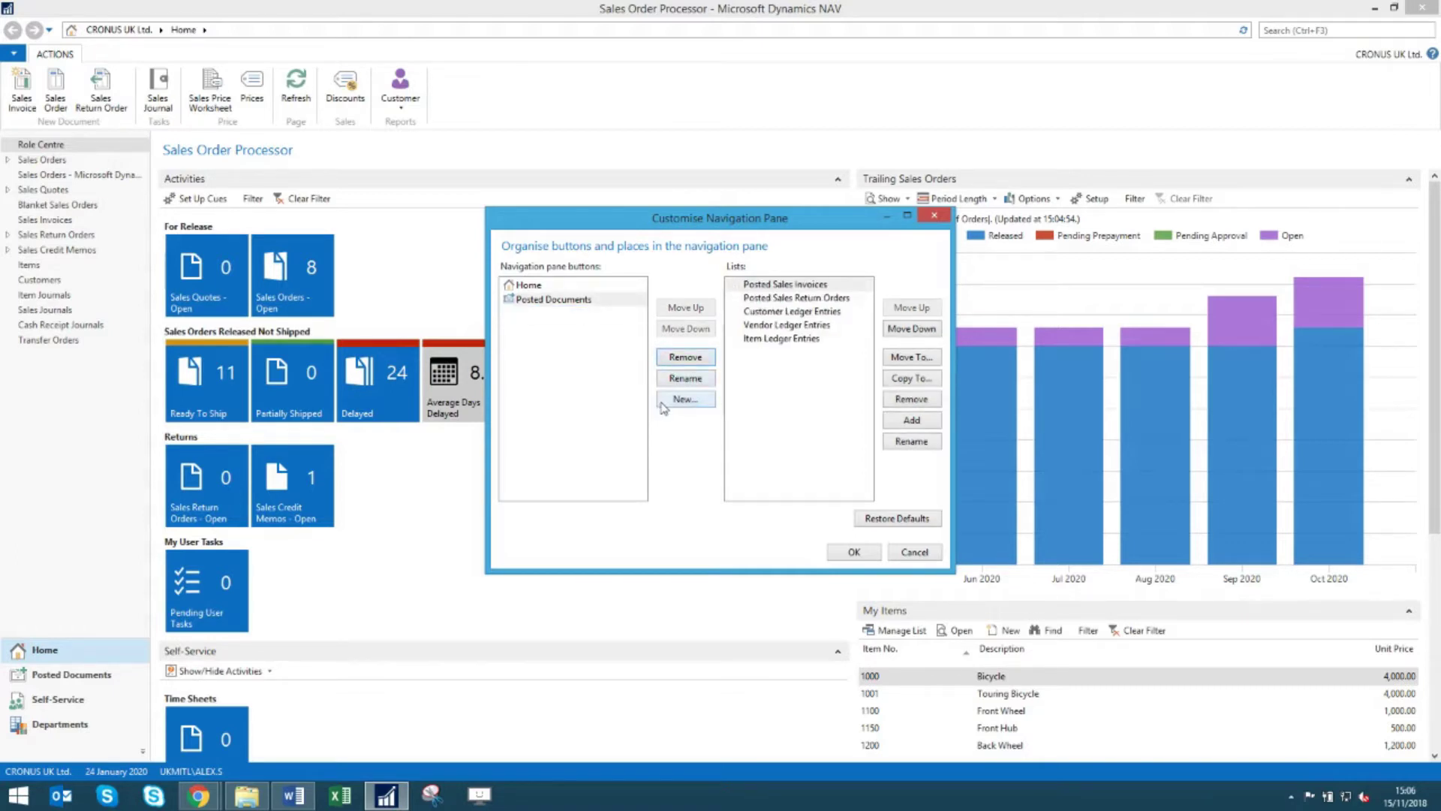
click(663, 402)
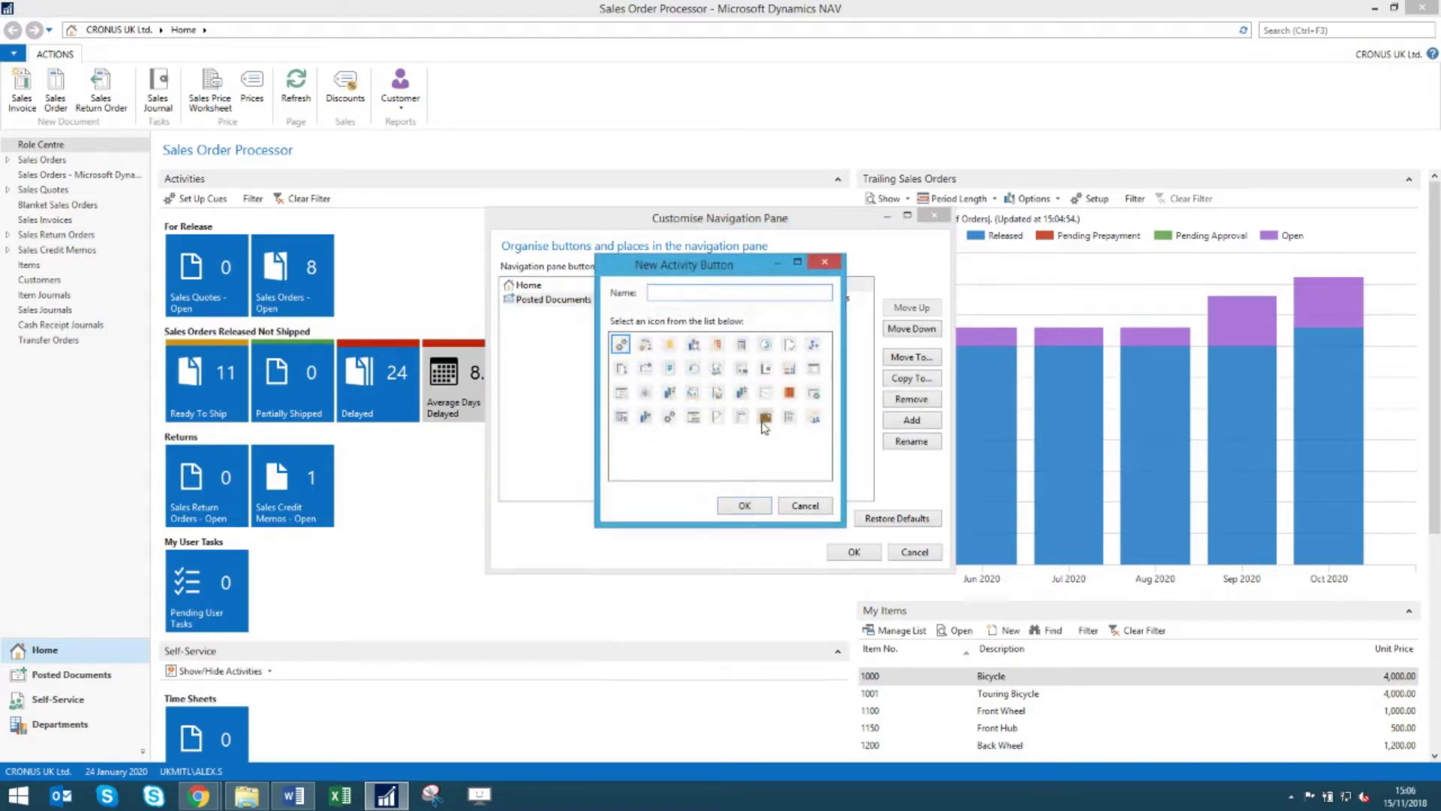
click(764, 417)
click(675, 295)
click(744, 505)
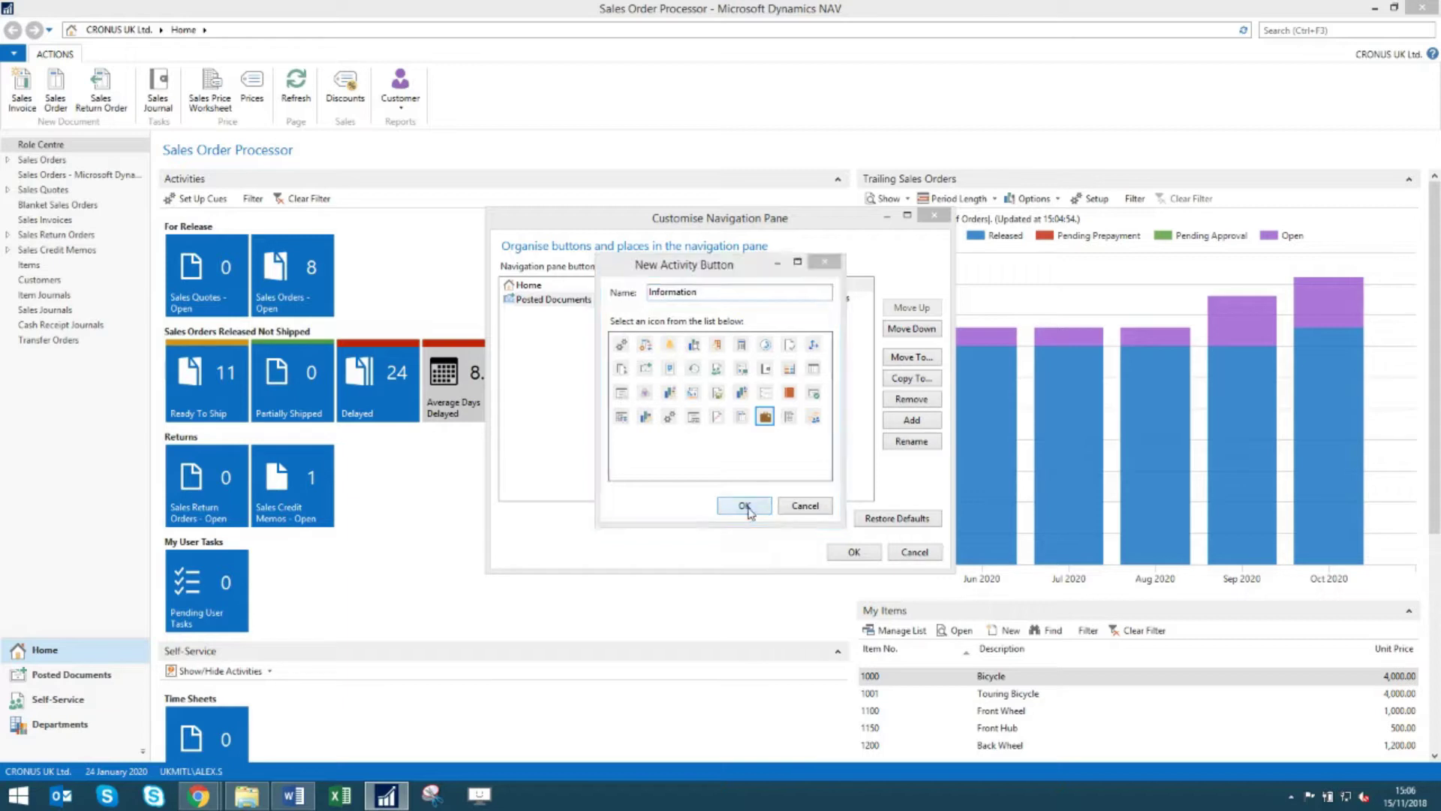
Step: Add the Items list to the Information group
click(923, 424)
click(620, 311)
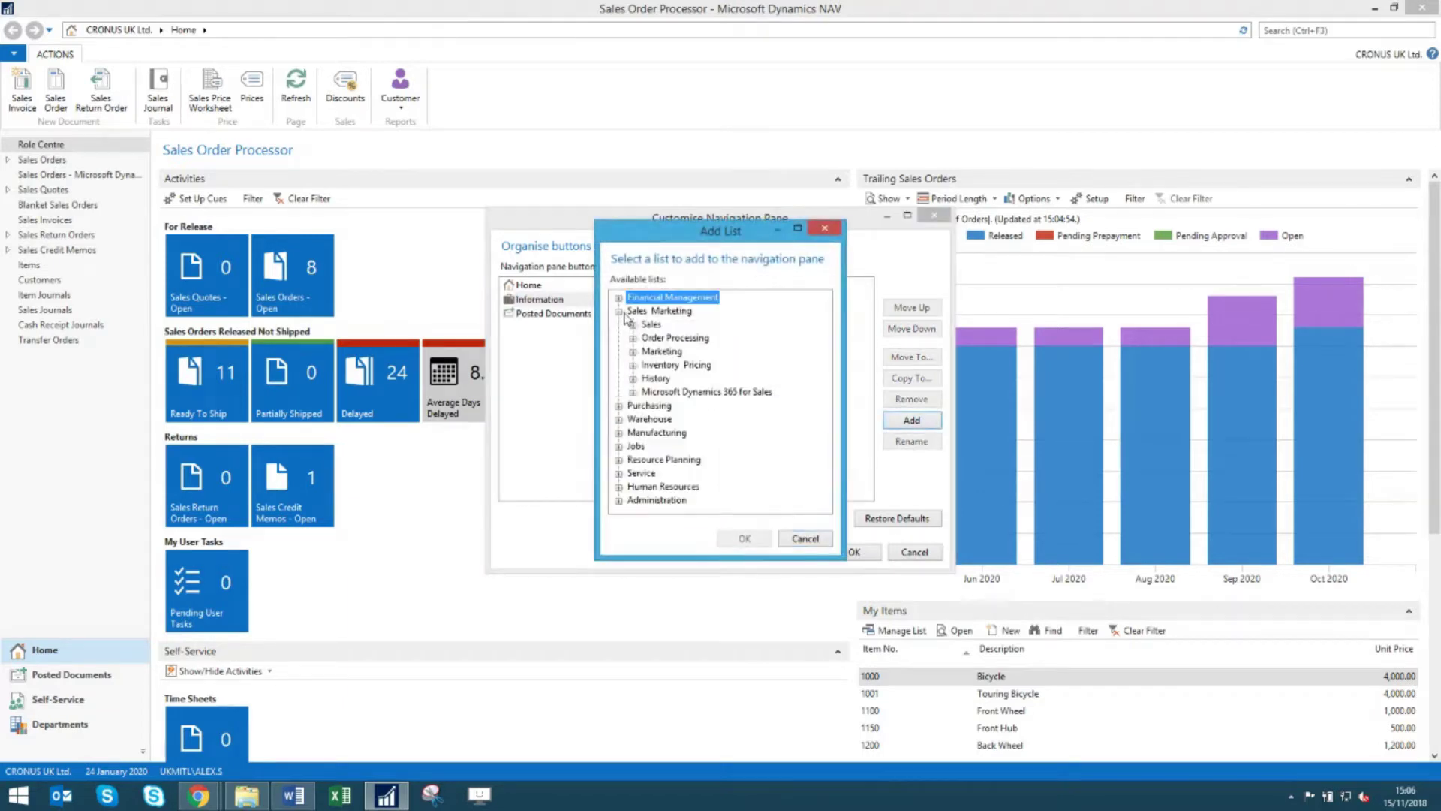
click(634, 366)
click(664, 377)
click(744, 539)
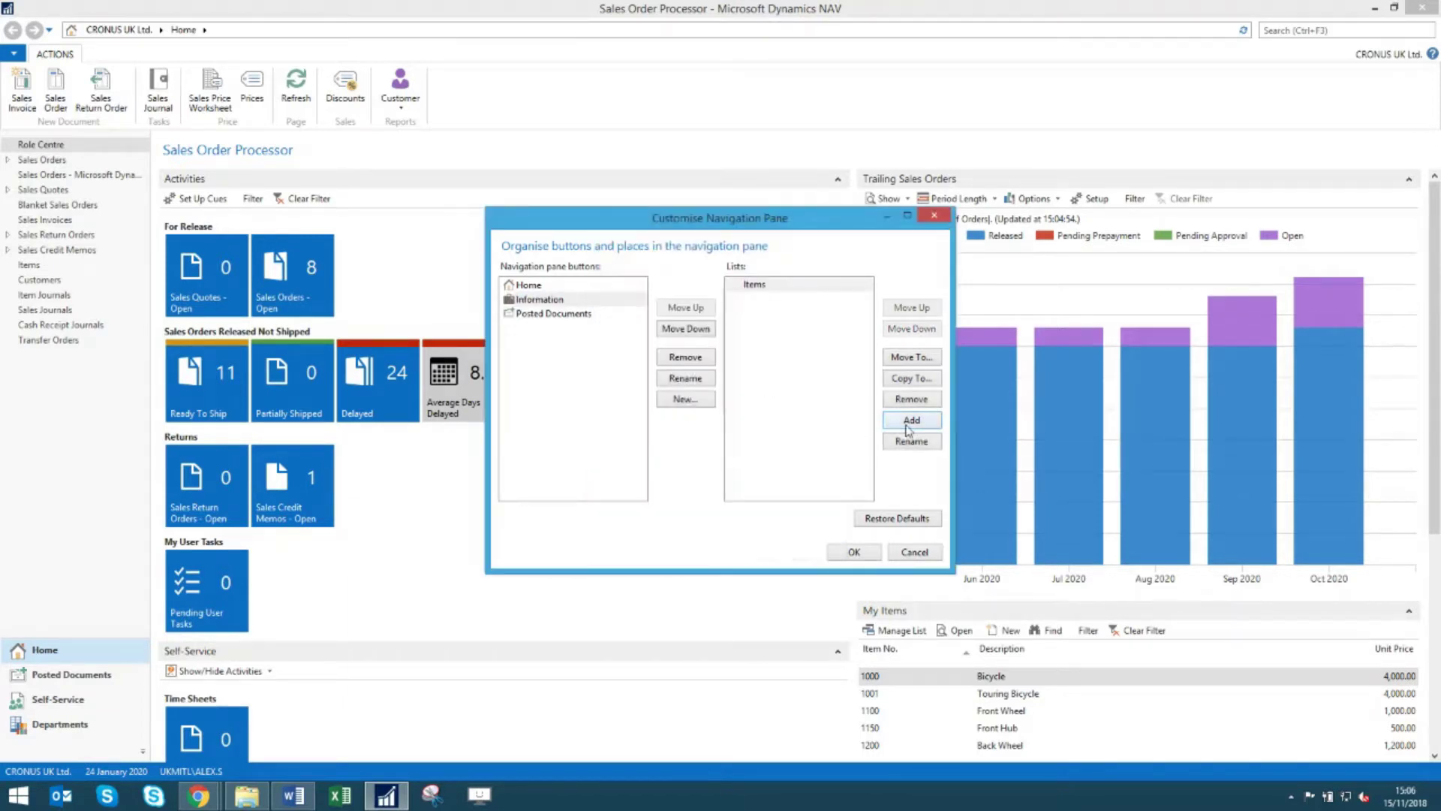
Step: Add the Contacts and Customers lists from Sales Marketing to the Information group
click(912, 420)
click(620, 311)
click(633, 324)
click(672, 338)
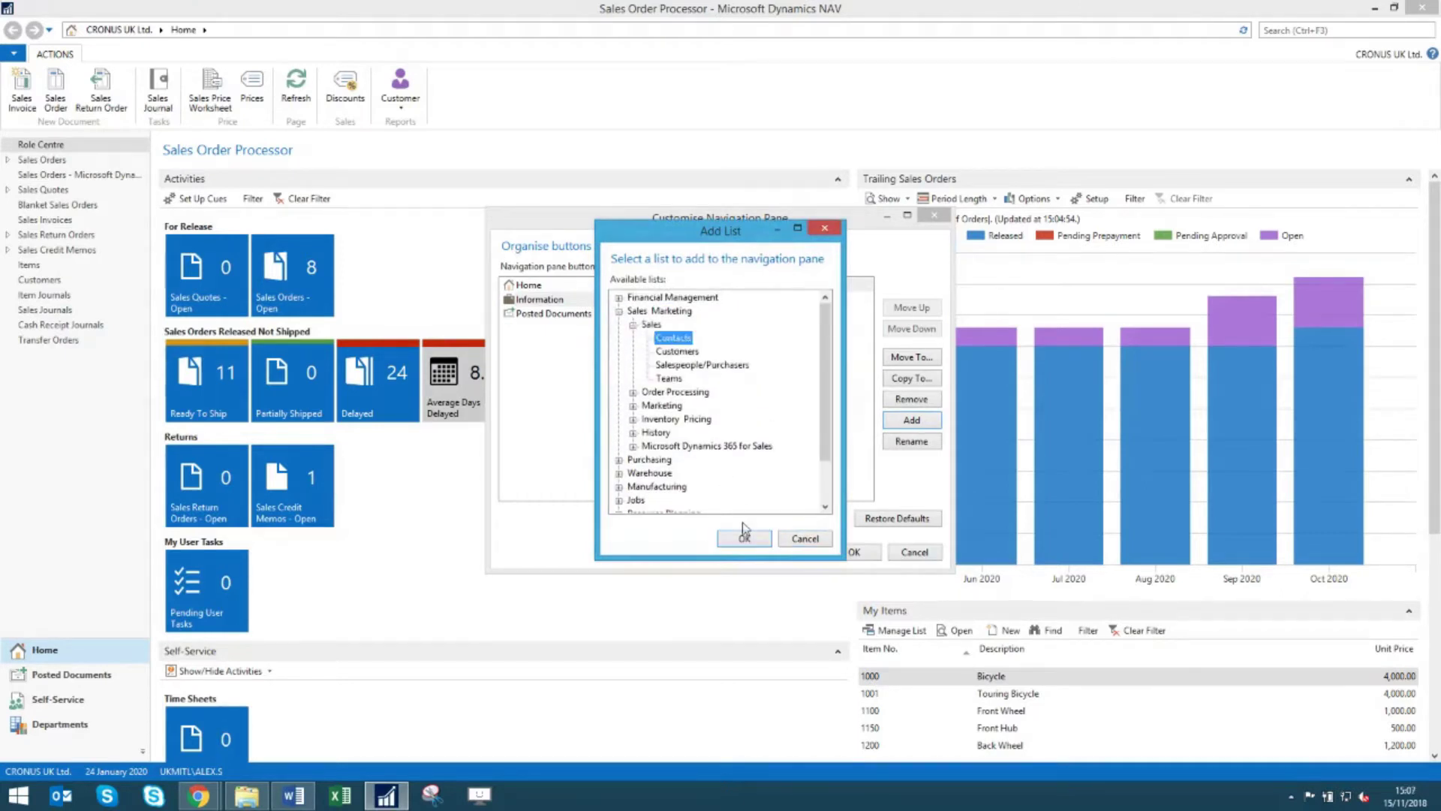
click(744, 538)
click(912, 420)
click(620, 311)
click(632, 324)
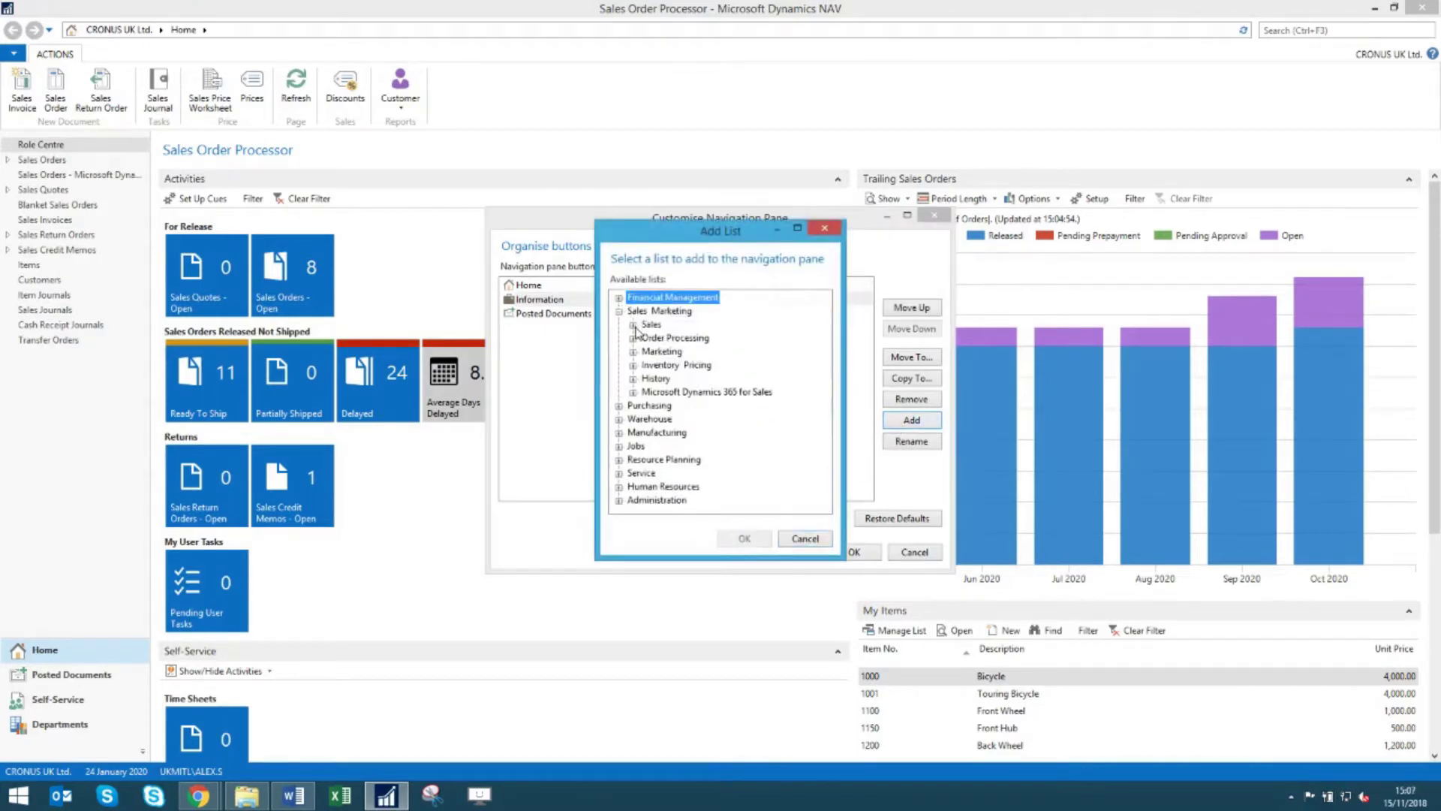
click(677, 351)
click(743, 539)
Step: Move Items to the bottom of the Information lists and save the navigation pane
click(755, 284)
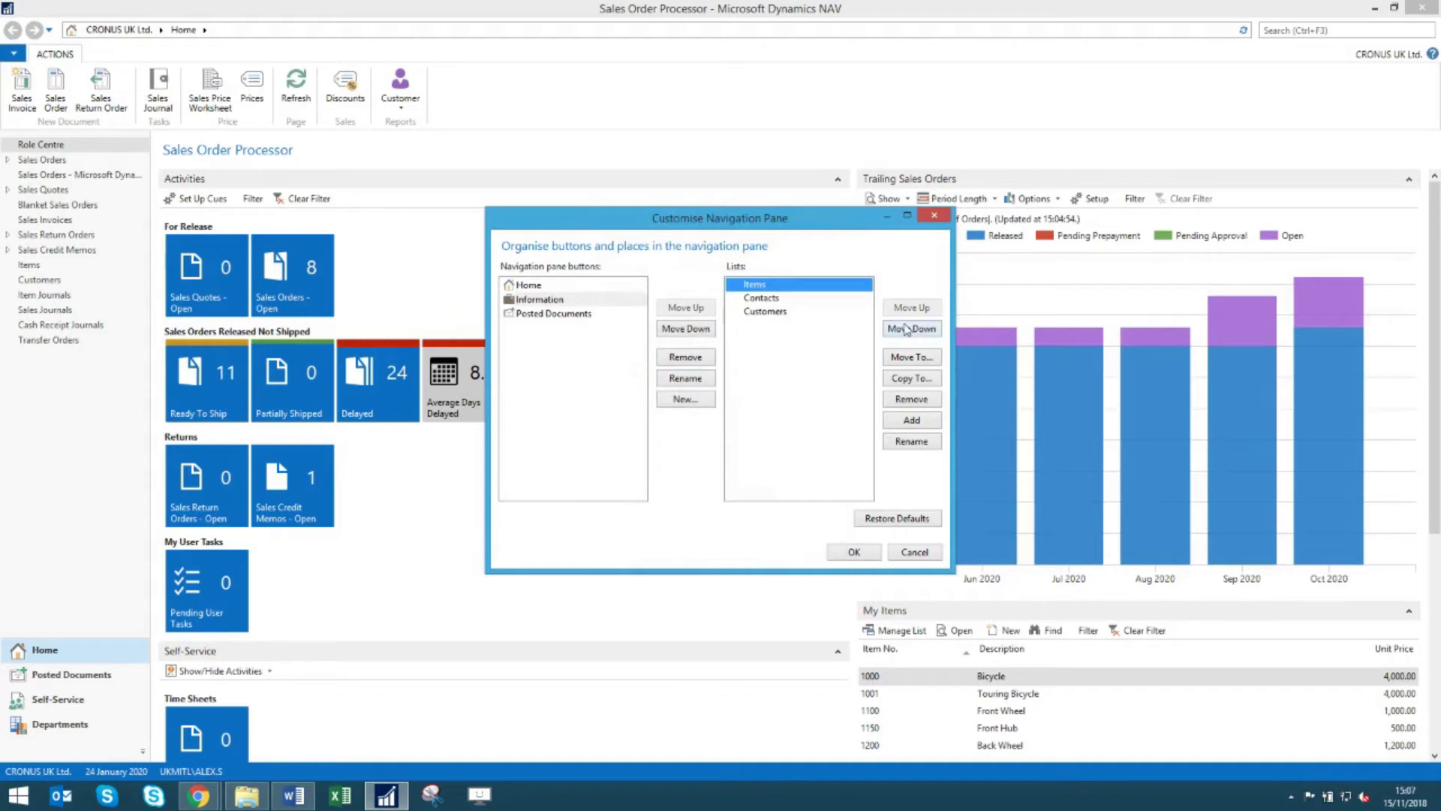
click(911, 328)
click(911, 328)
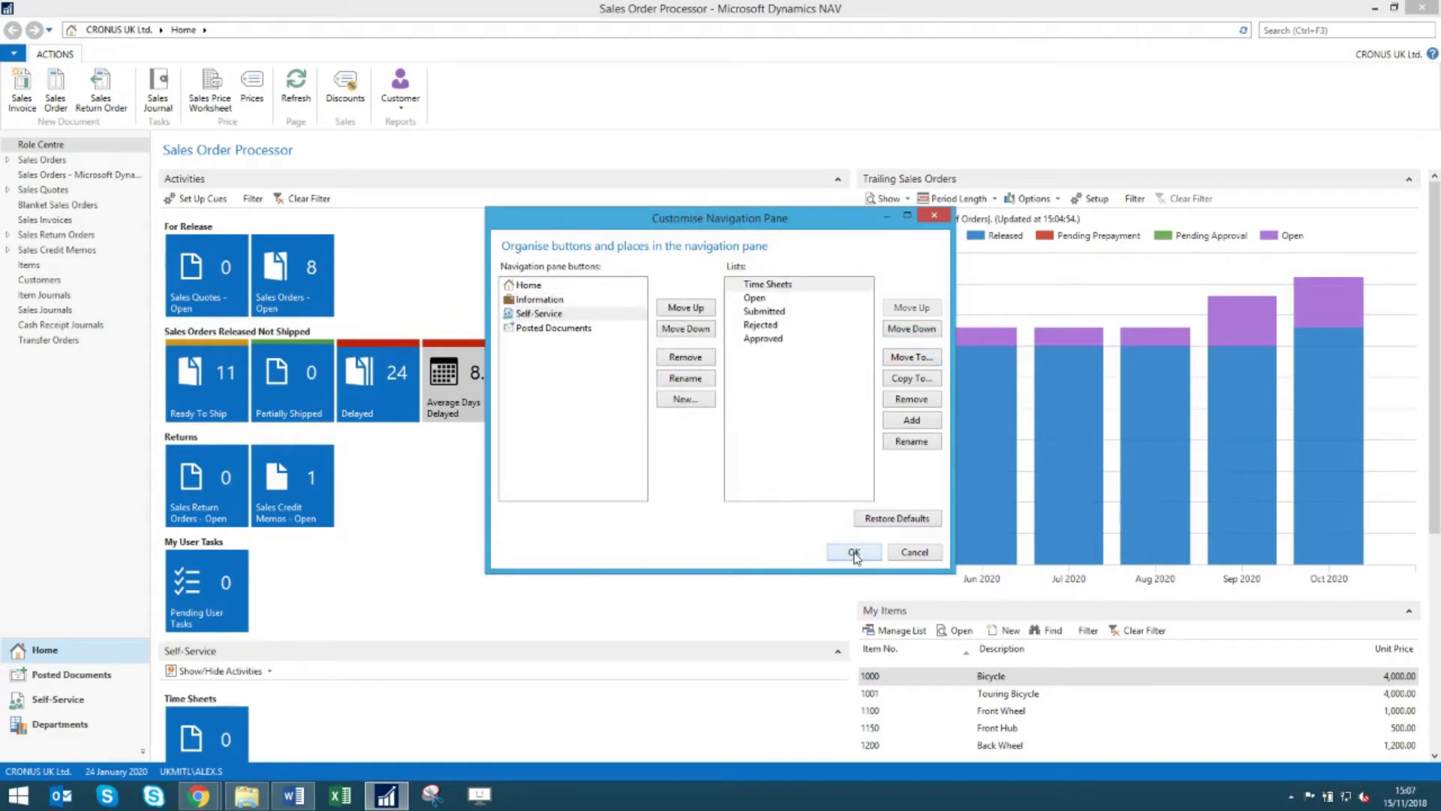
click(854, 553)
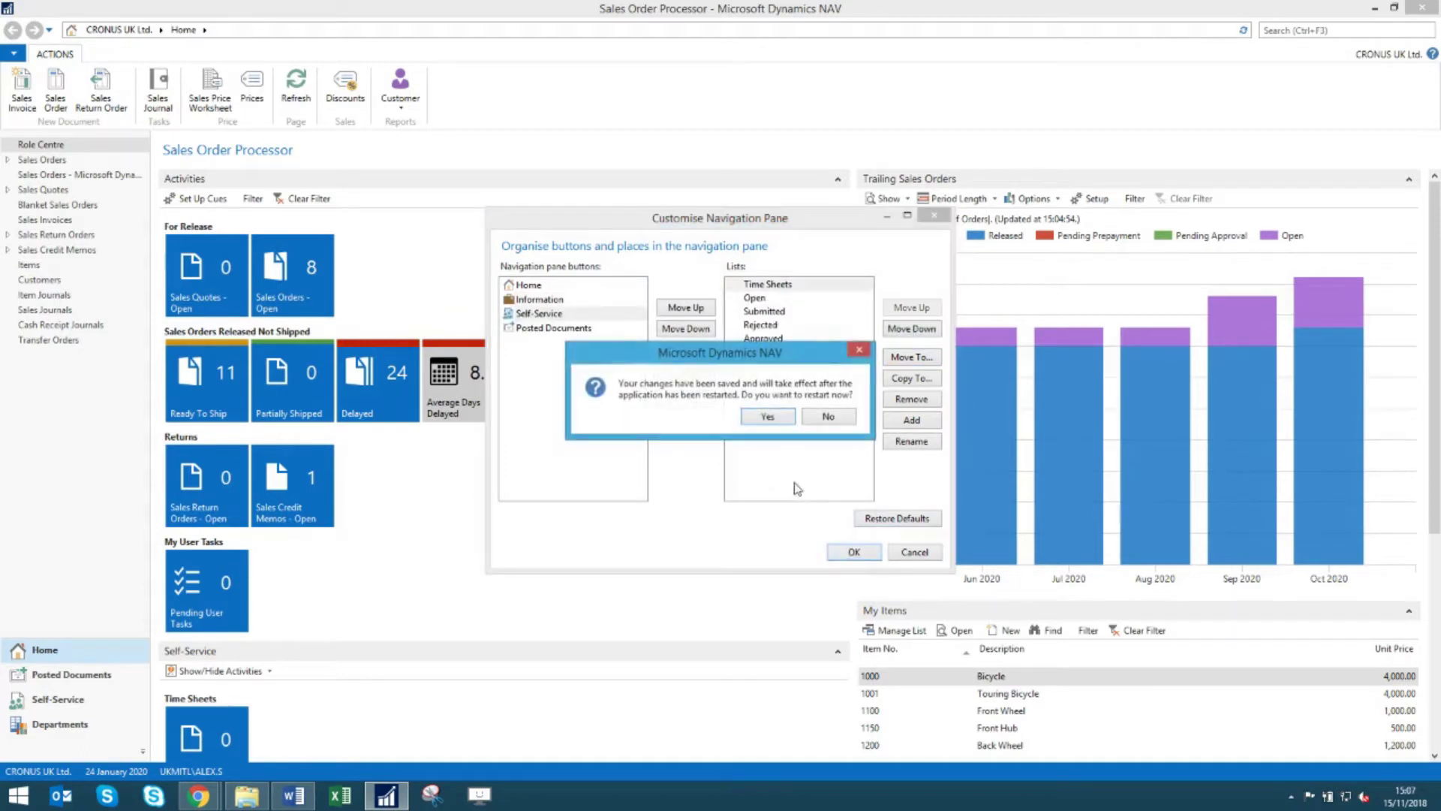
Step: Restart NAV and expand the Sales Orders and Sales Return Orders lists in the navigation pane
click(766, 418)
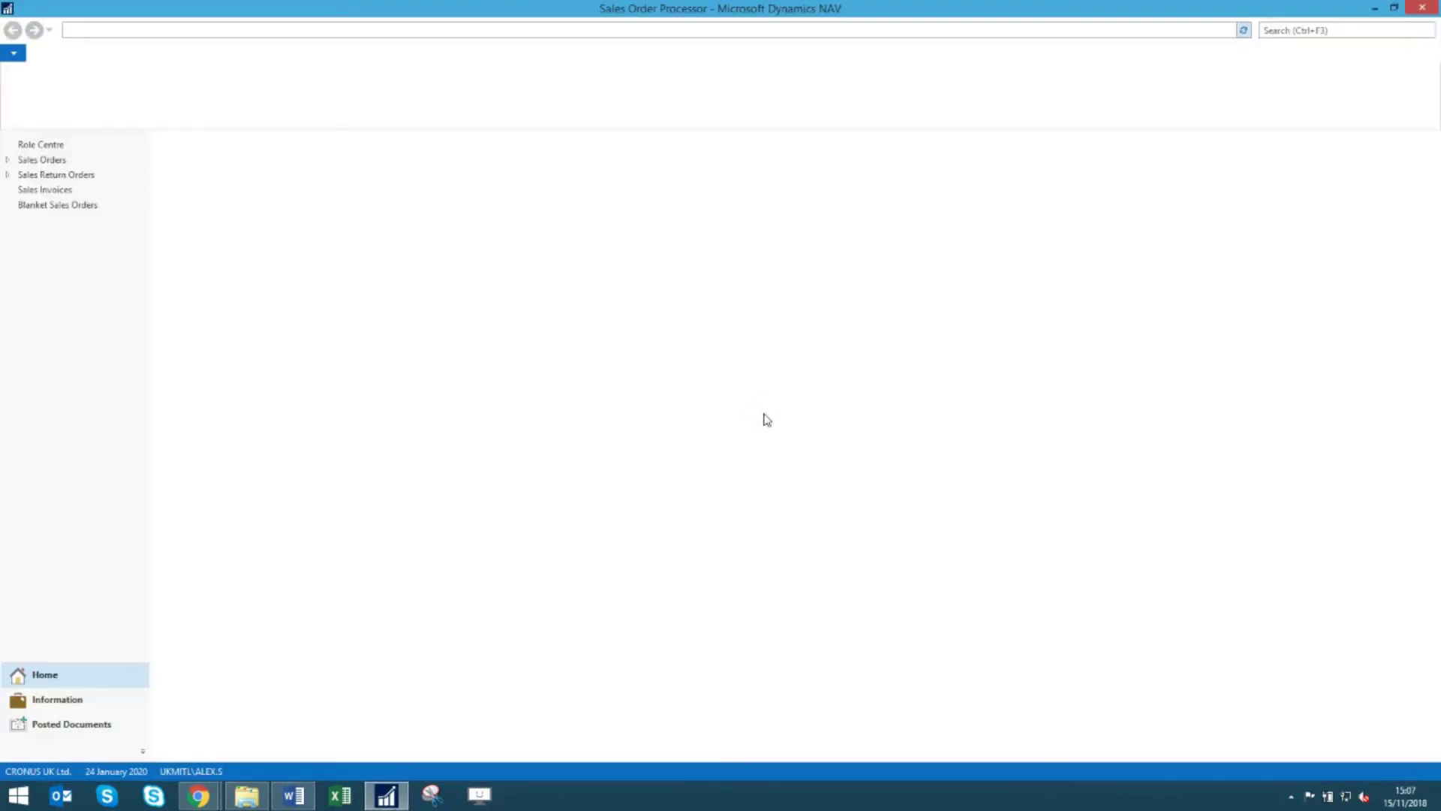
click(8, 161)
click(8, 264)
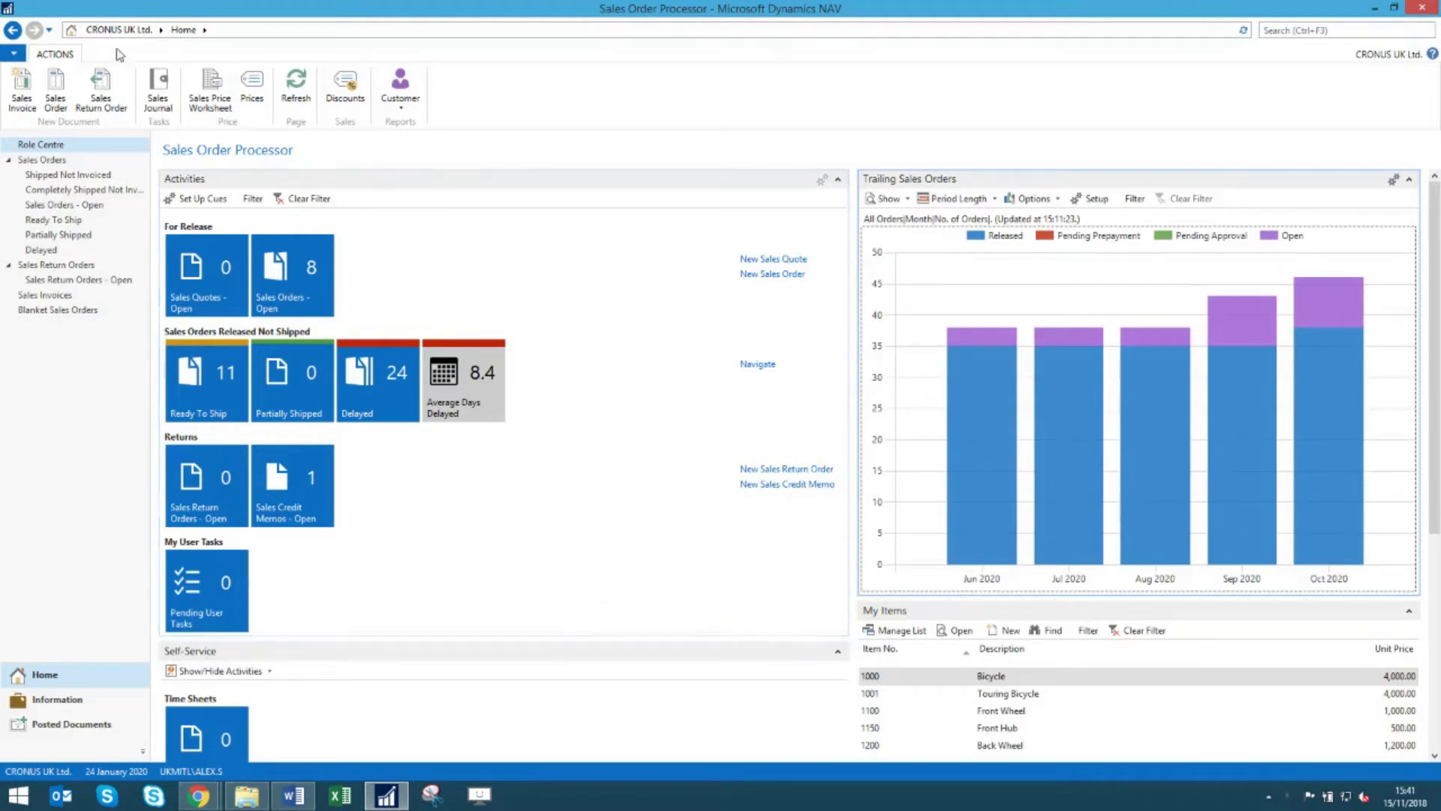
click(14, 52)
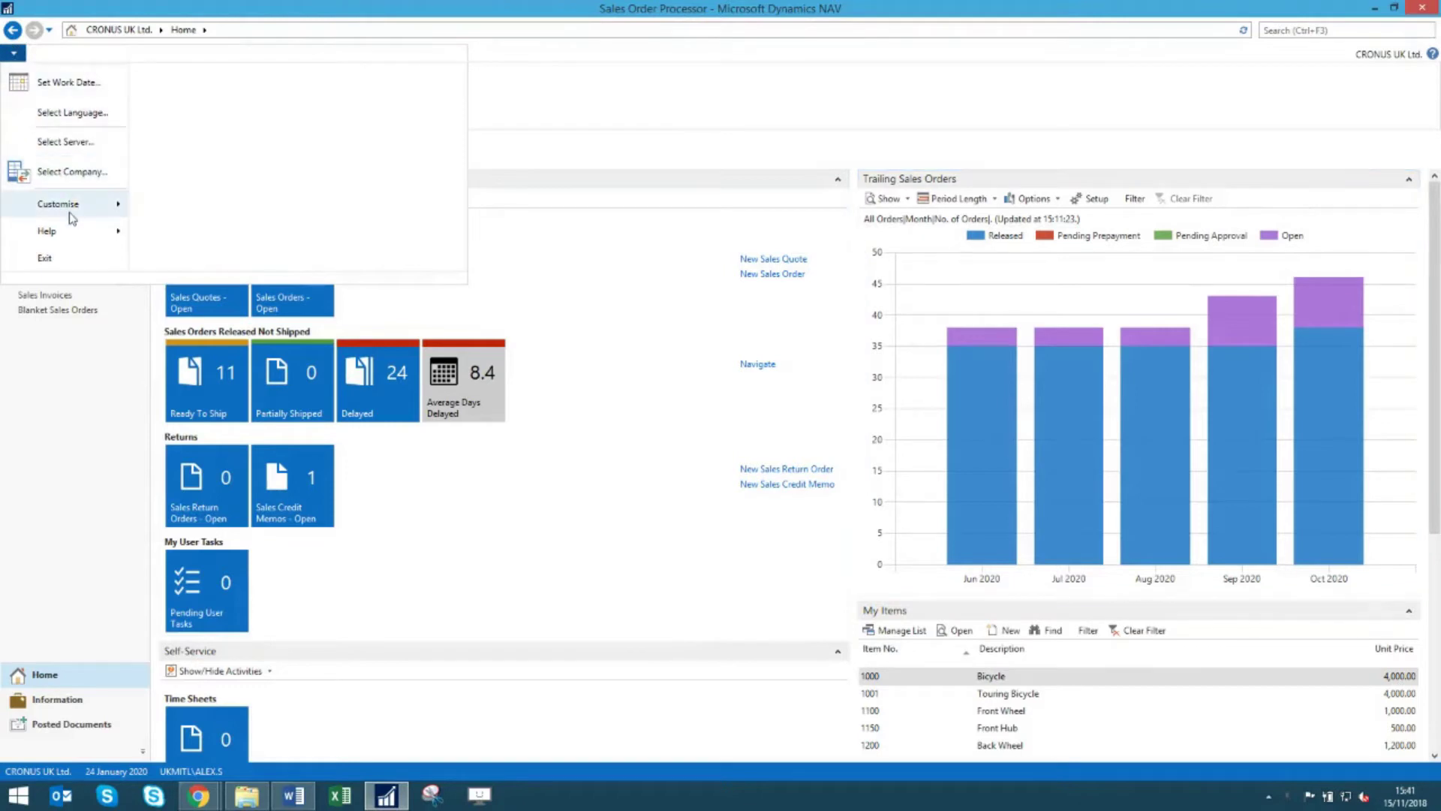
Step: Remove the Self-Service part from the role centre layout
mouse_move(72, 210)
click(212, 108)
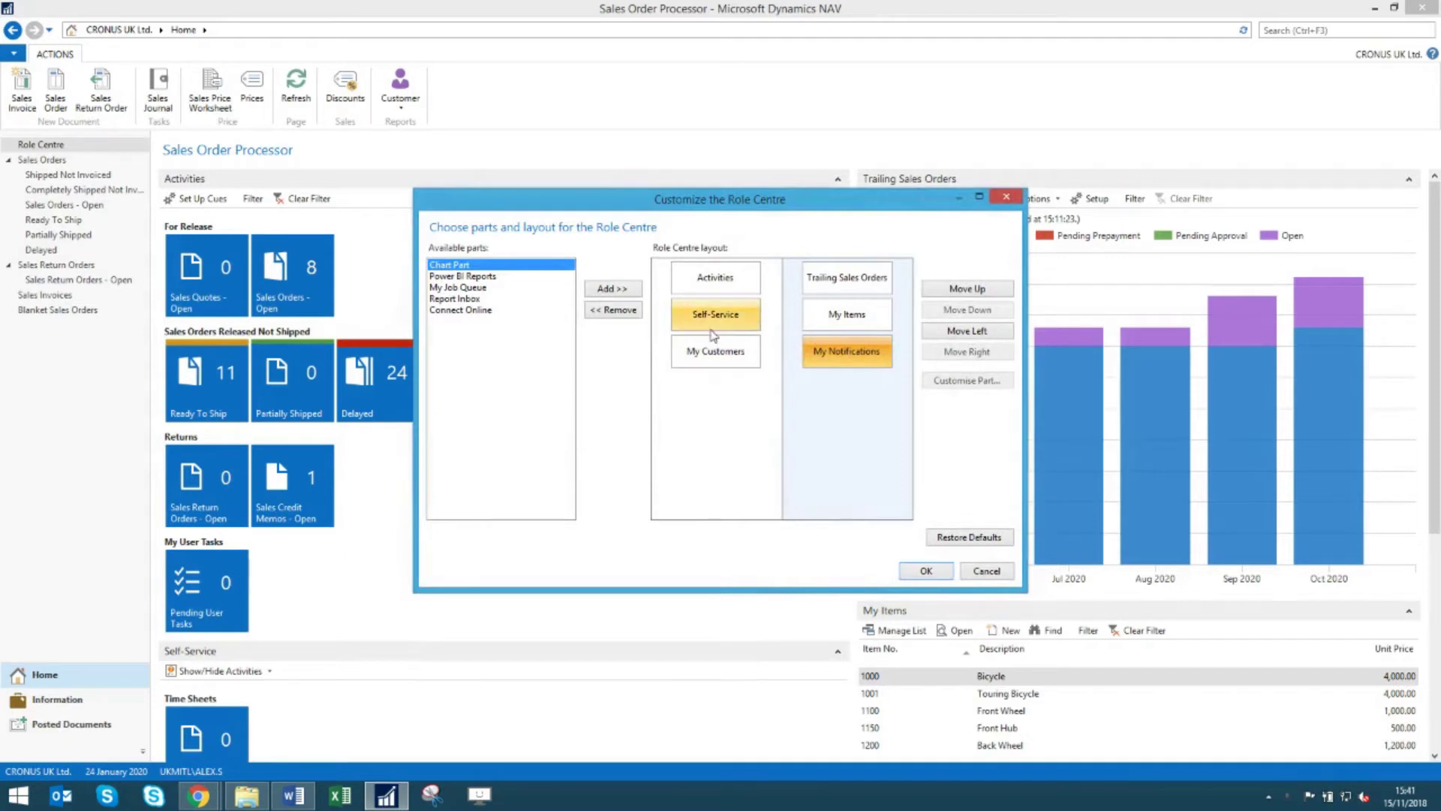
click(700, 324)
click(617, 310)
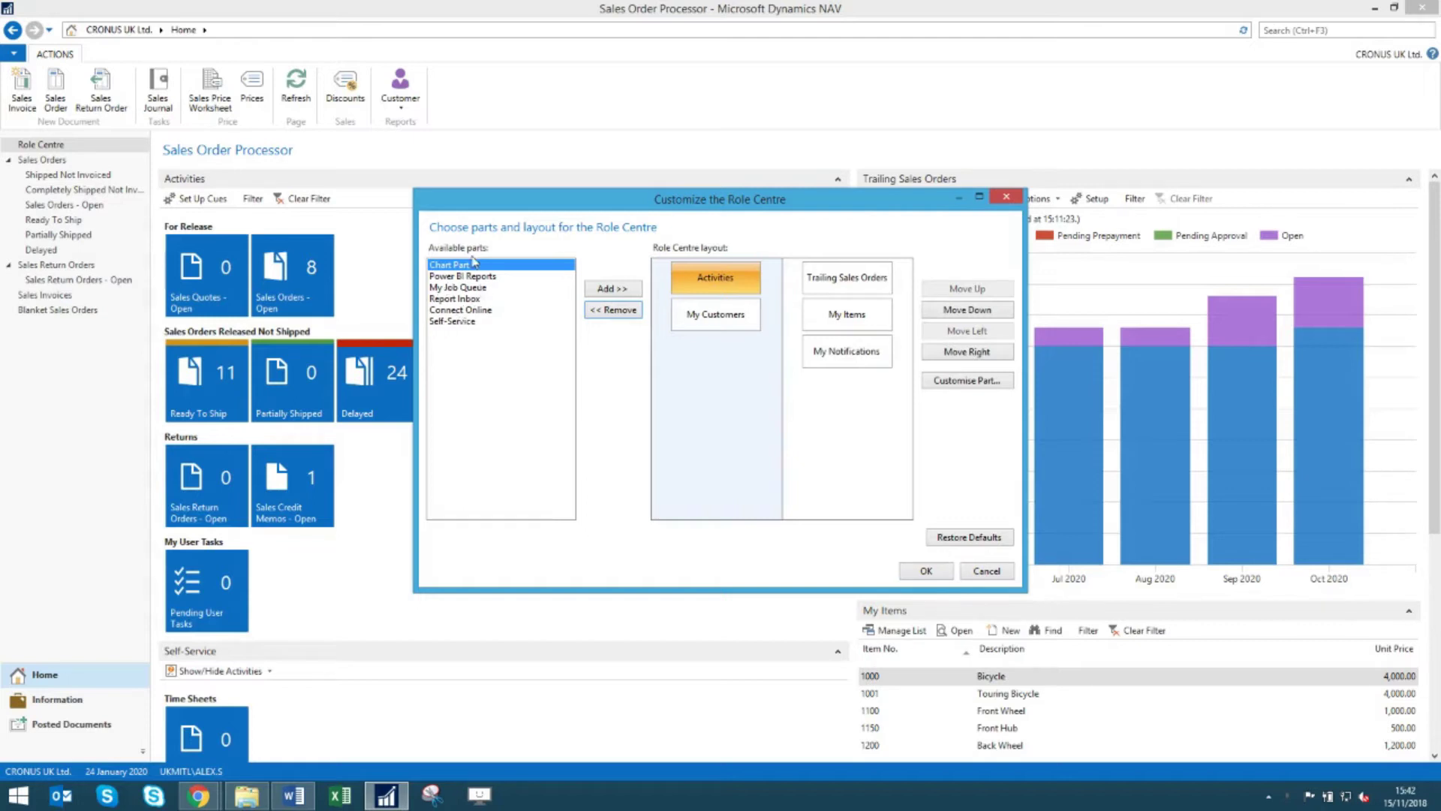
Step: Add a Customer Sales and Profit chart part and move it to the right column
click(604, 289)
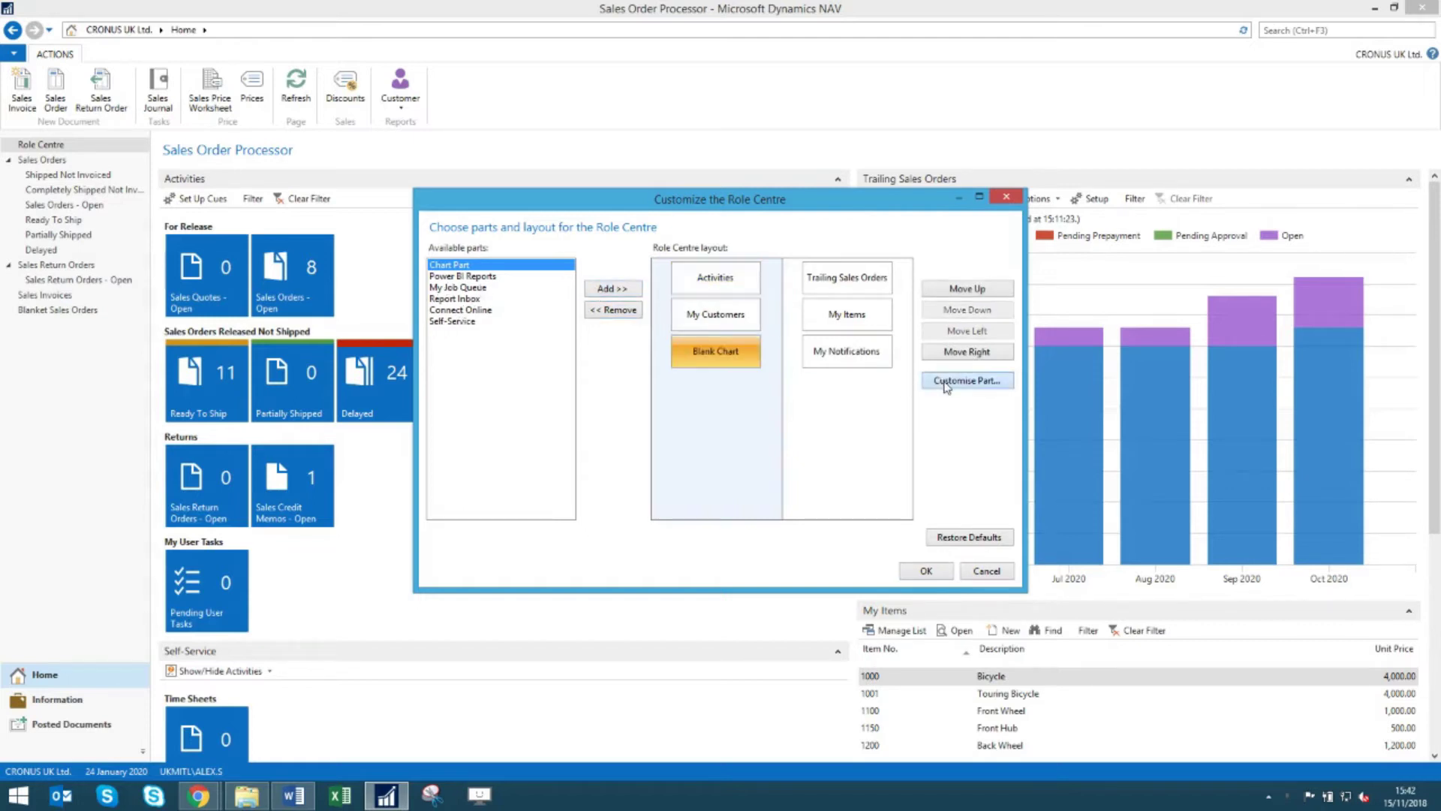
click(967, 381)
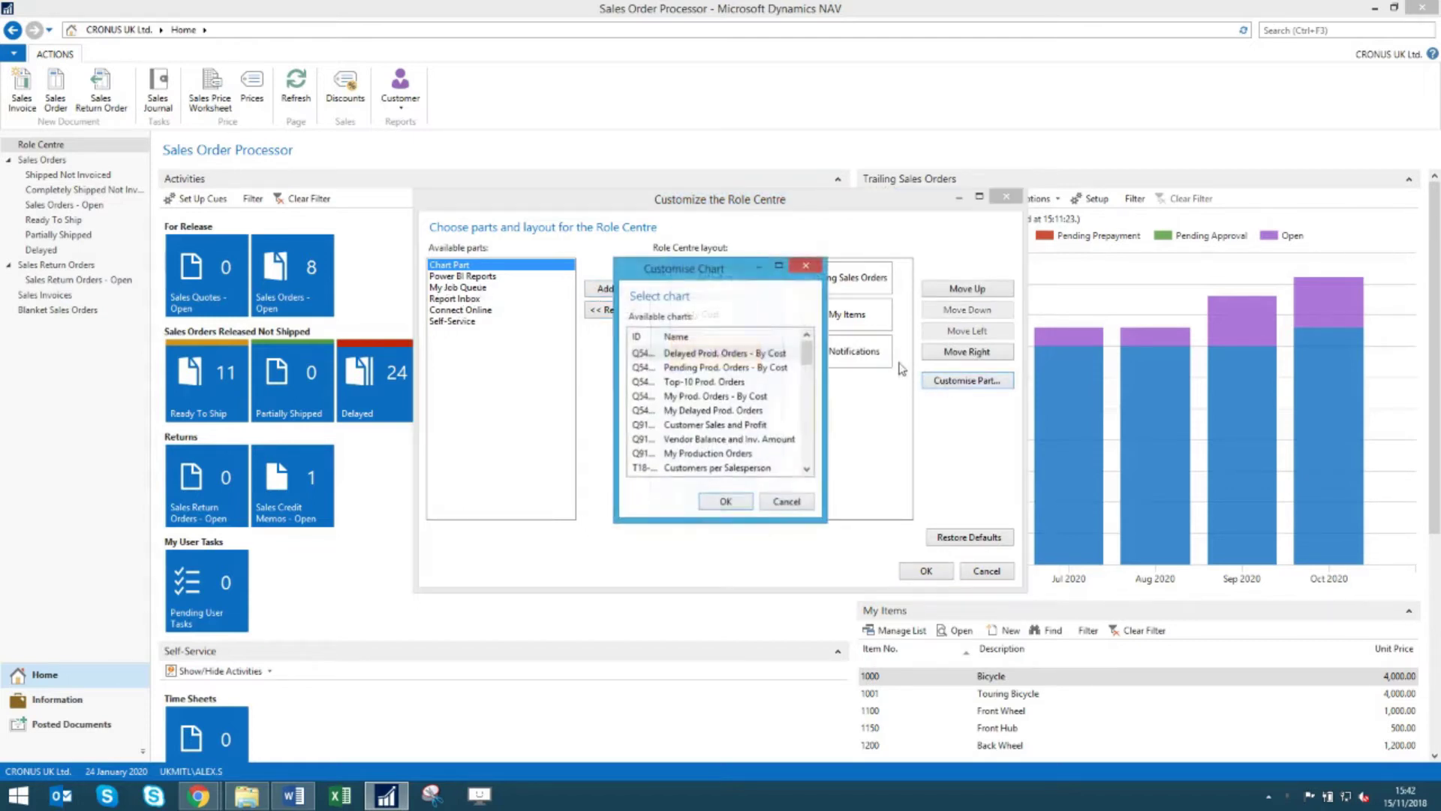
click(710, 426)
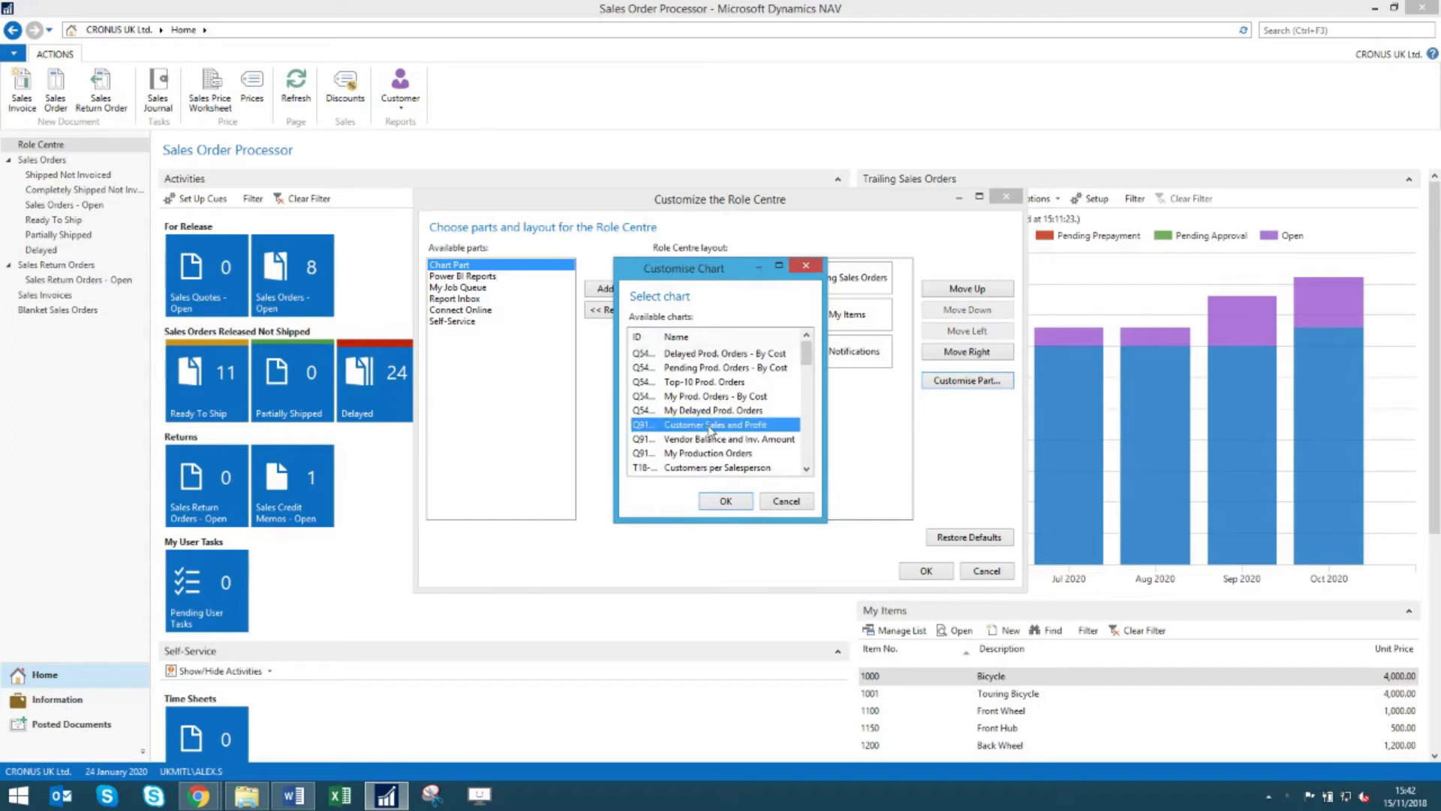
click(726, 501)
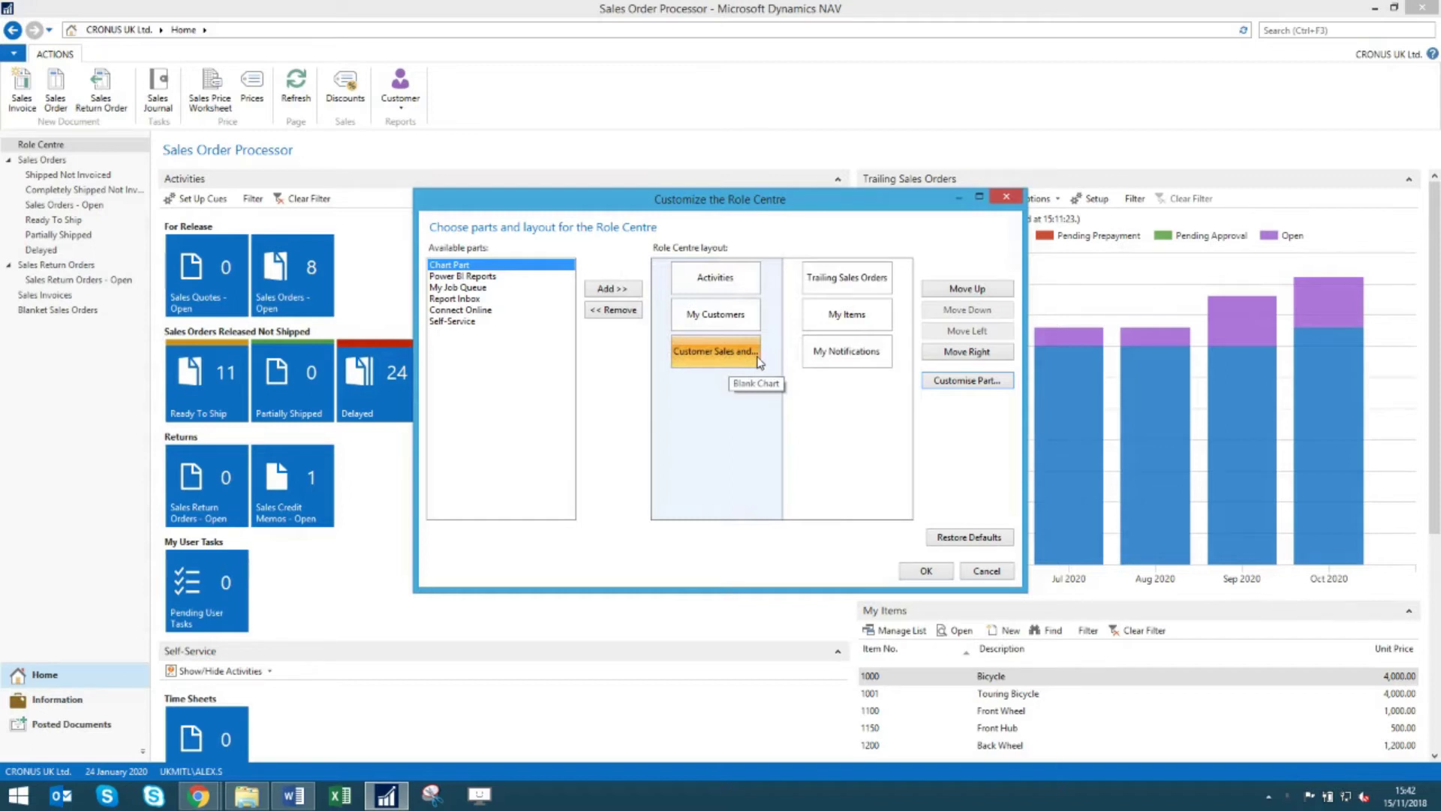
click(939, 357)
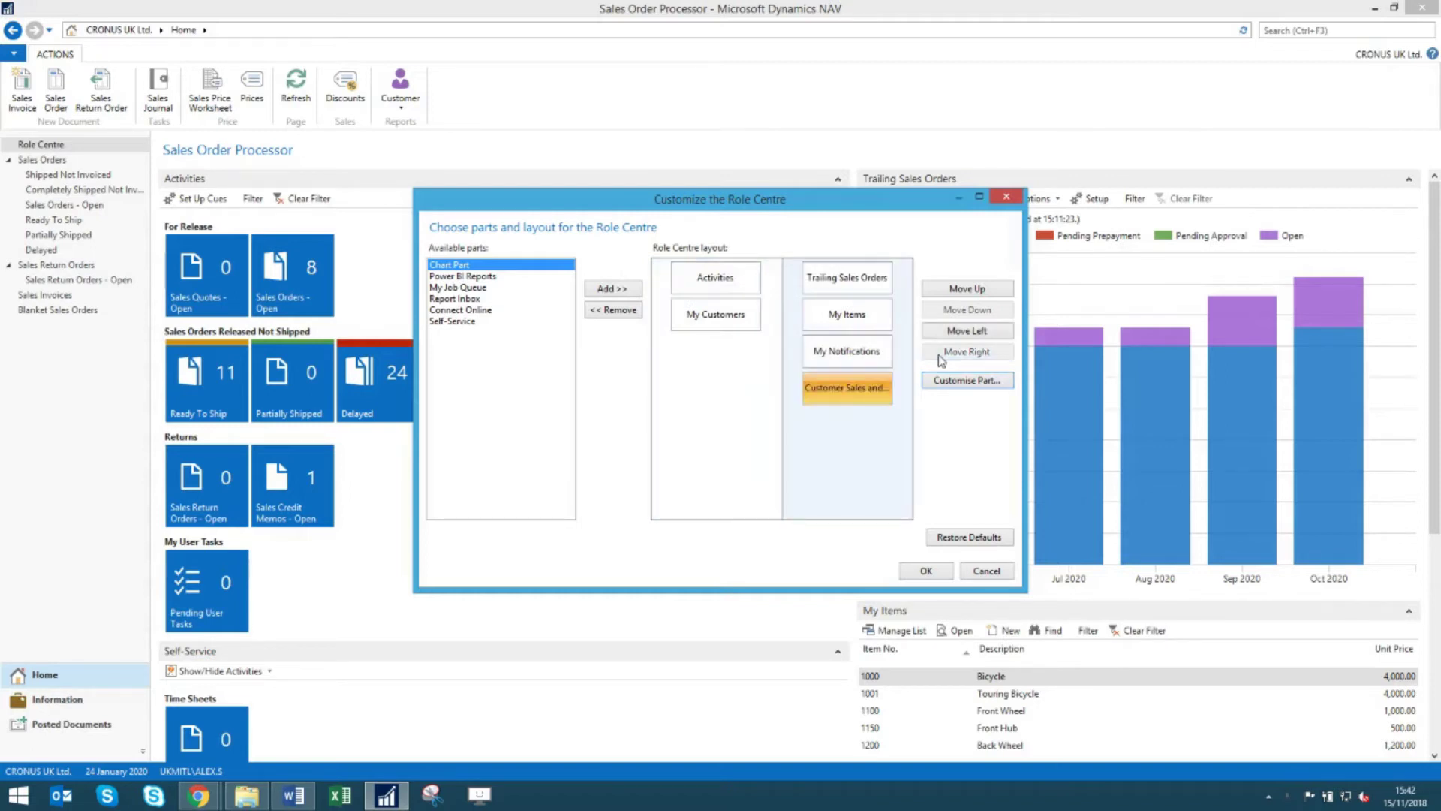
Step: Move My Items to the left column, remove My Notifications, and apply the layout
click(842, 319)
click(959, 333)
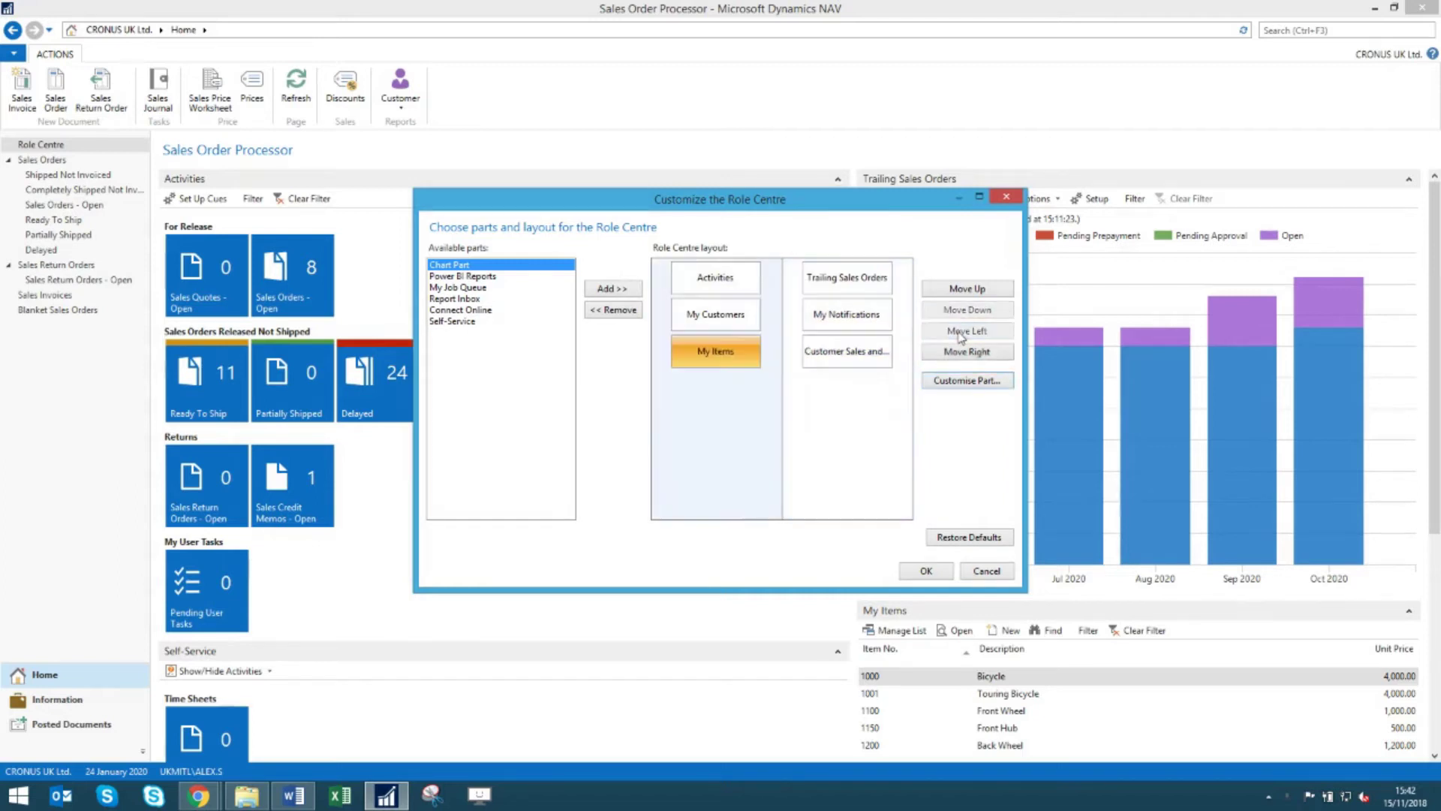
click(846, 319)
click(613, 309)
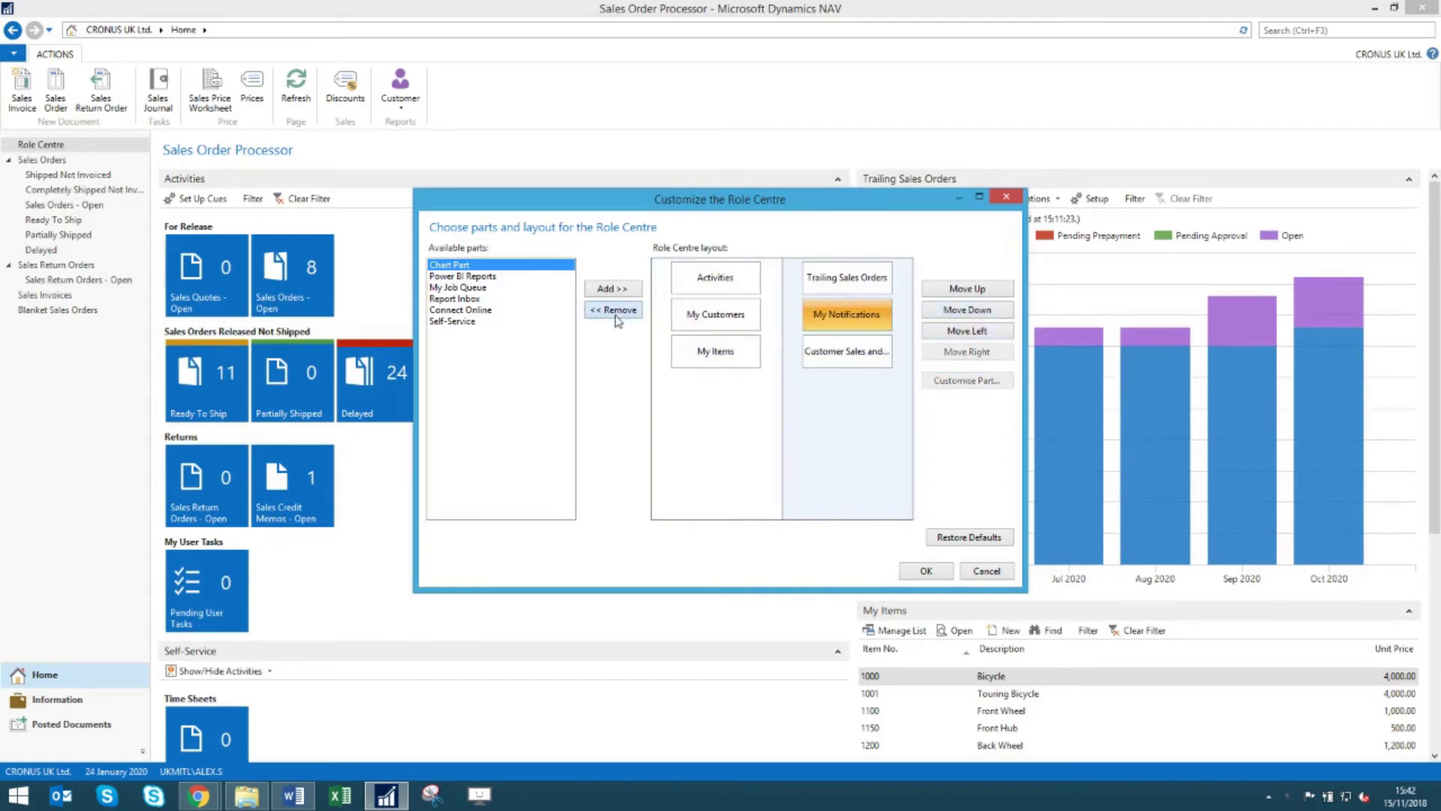
key(Down)
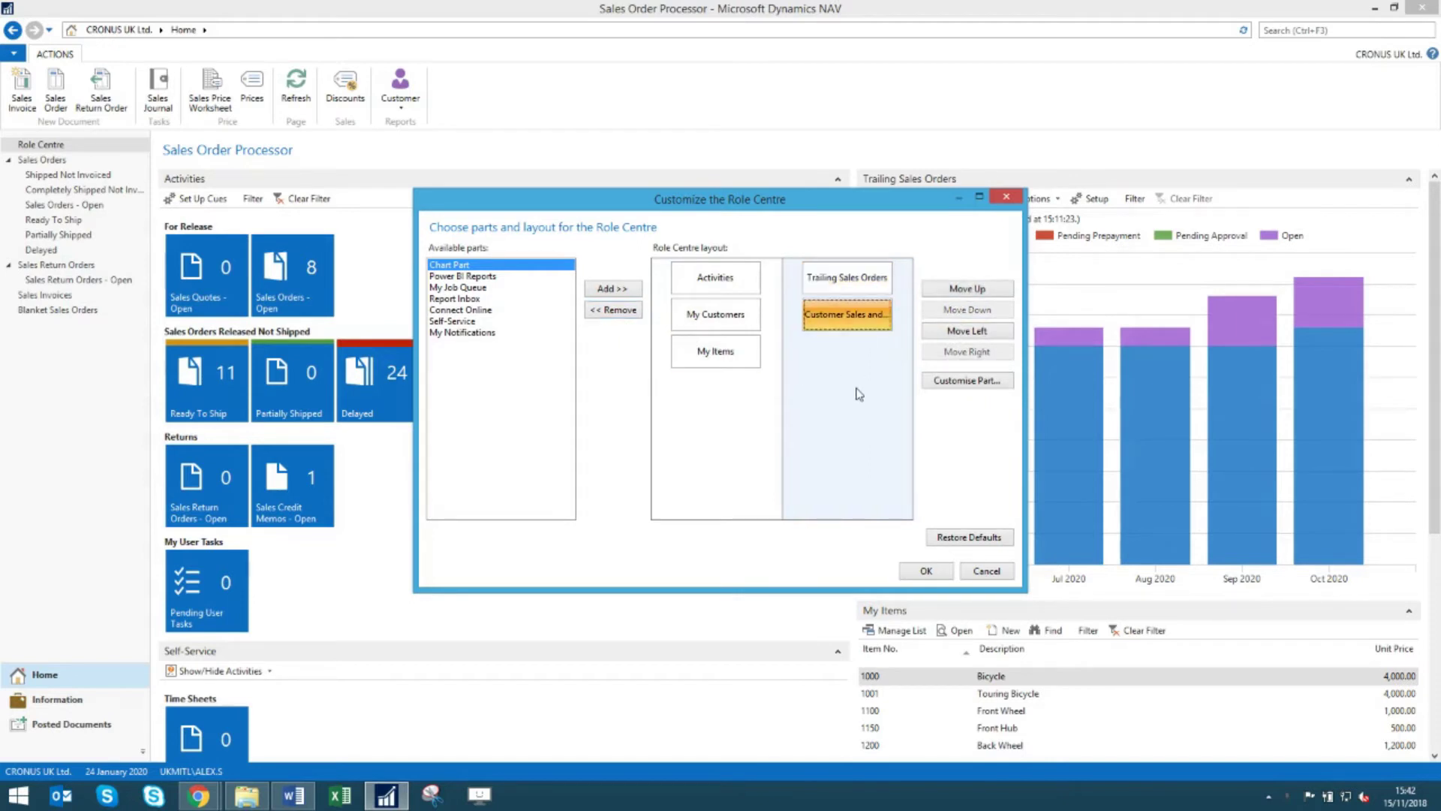
click(915, 571)
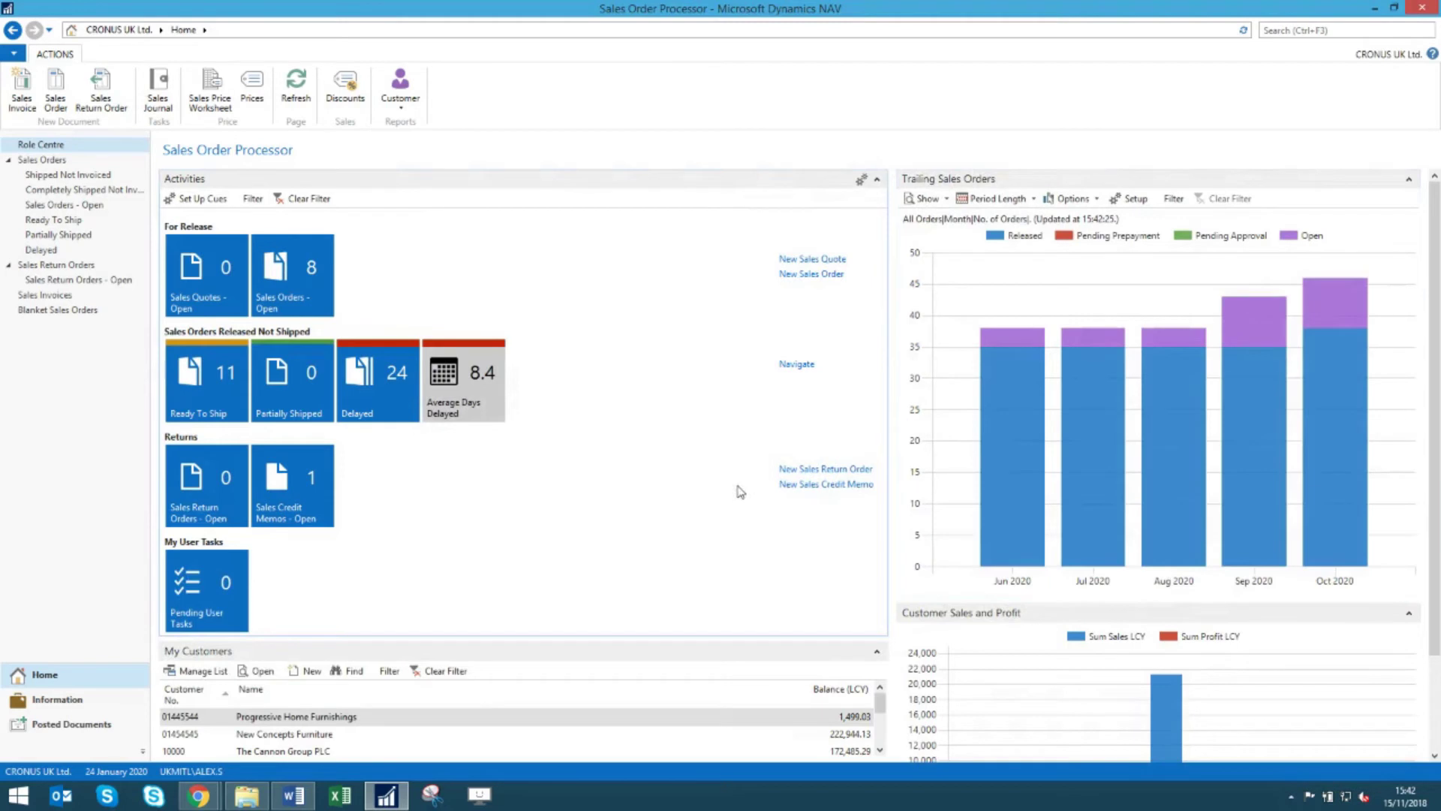
Step: Drag the column splitter left to widen the chart column and enlarge both charts
scroll(1435, 387, down, 1)
scroll(1435, 387, down, 1)
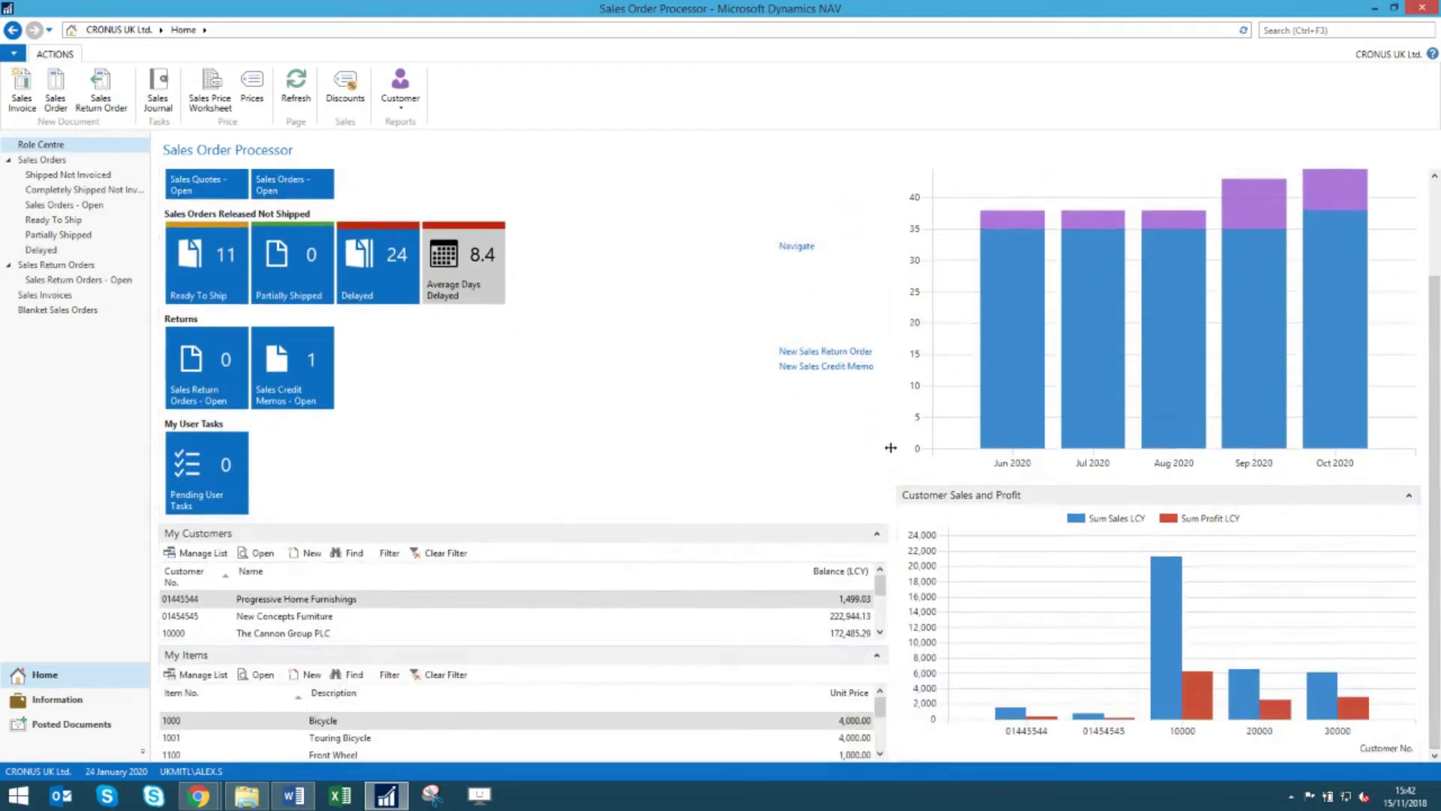
drag(878, 444, 778, 440)
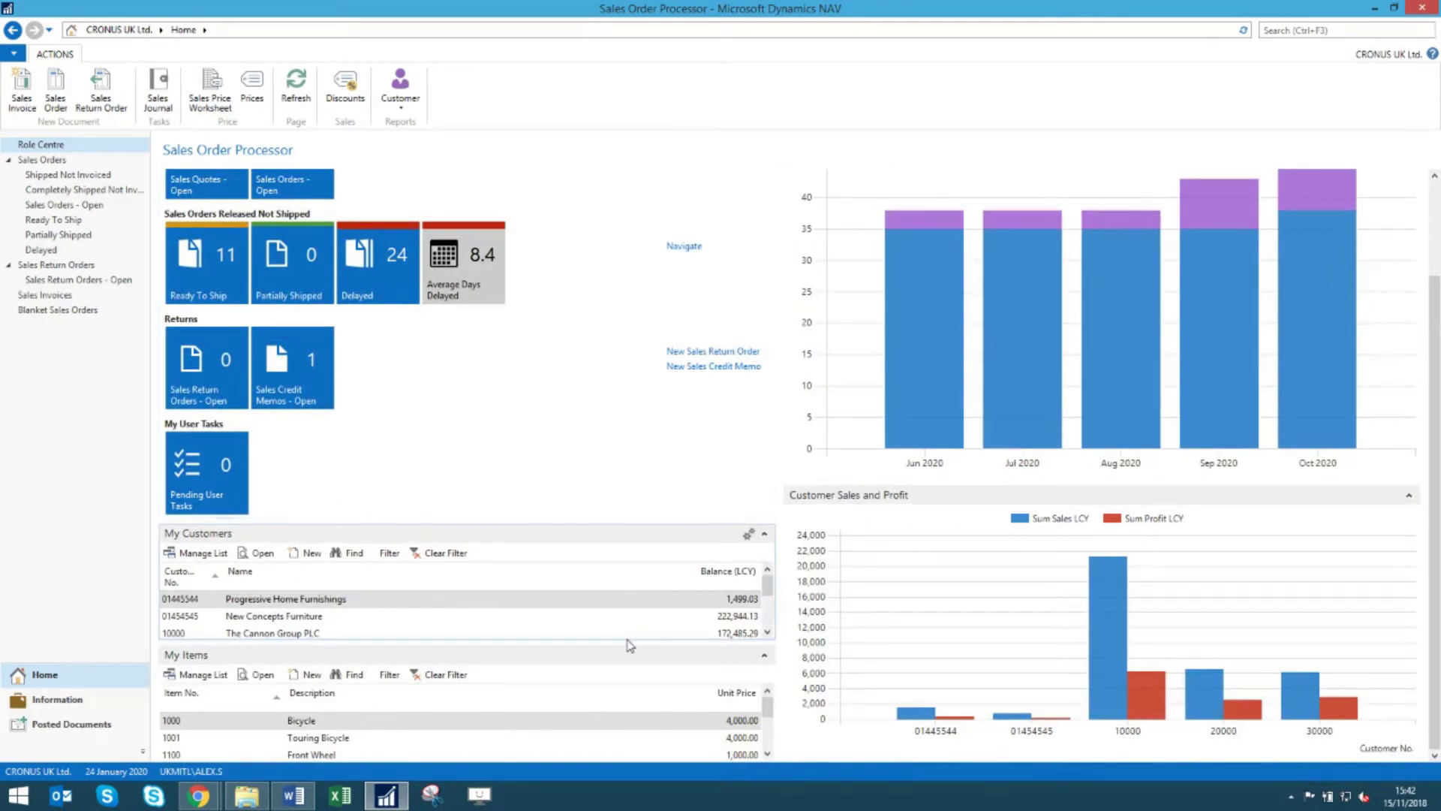
scroll(622, 644, up, 2)
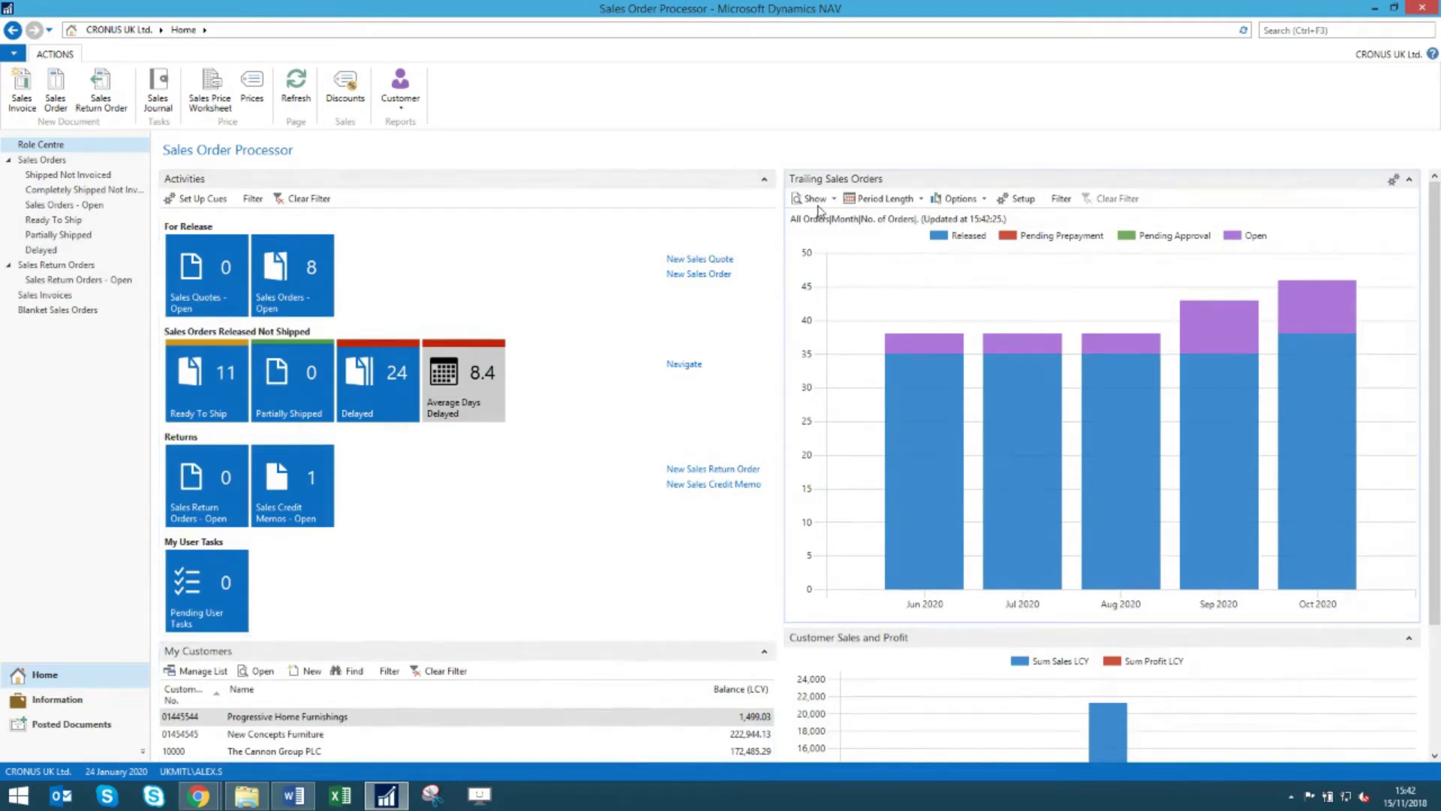
click(749, 181)
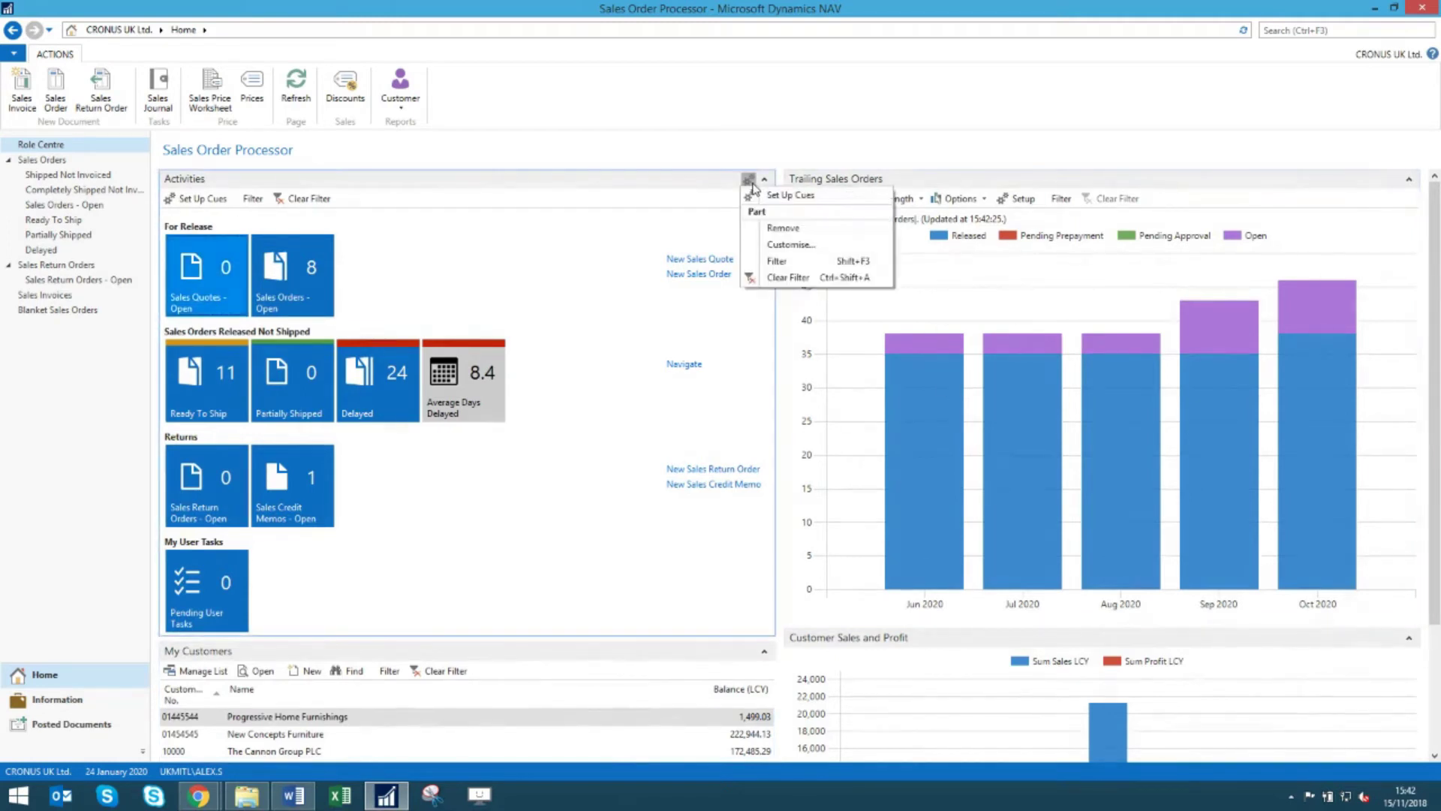
click(797, 196)
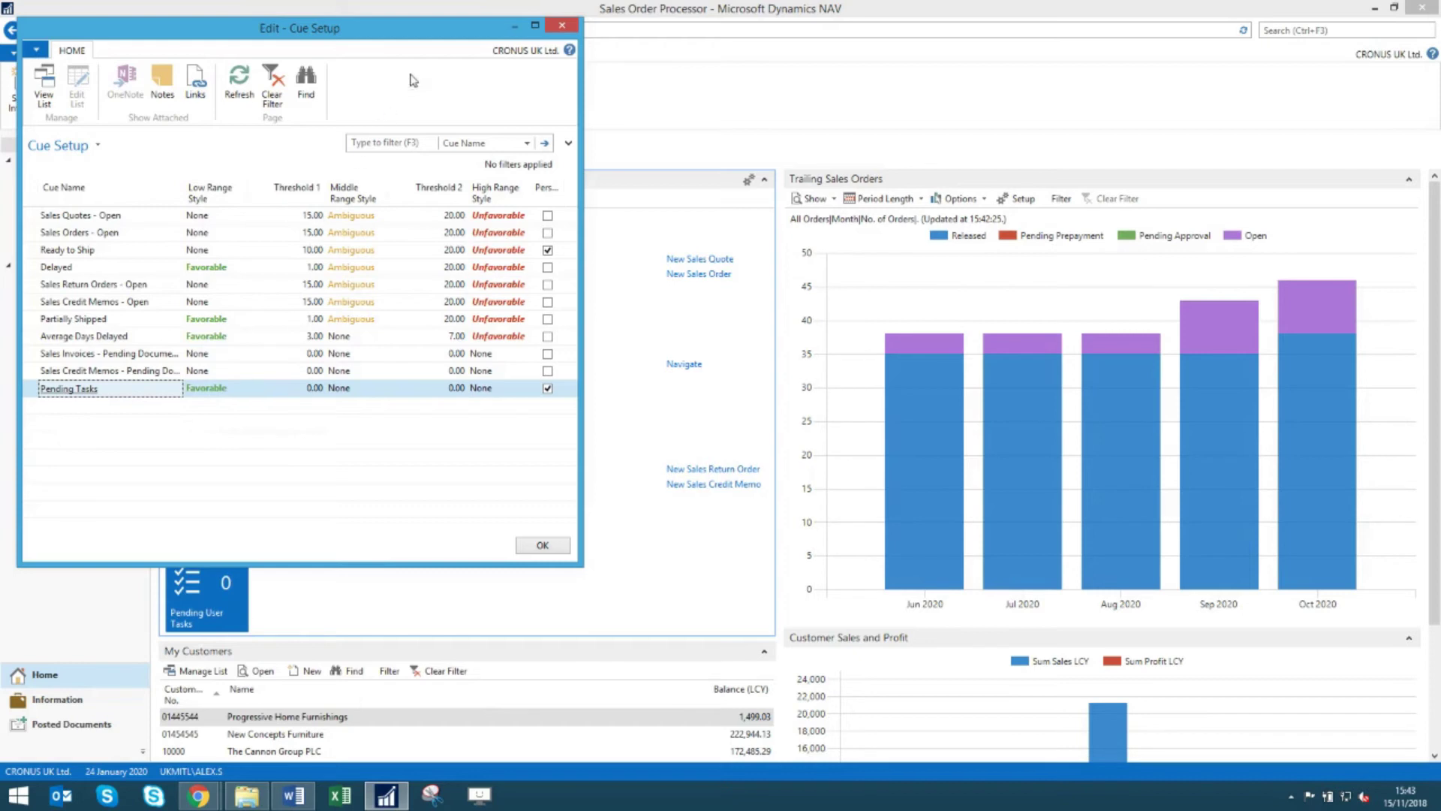
click(564, 27)
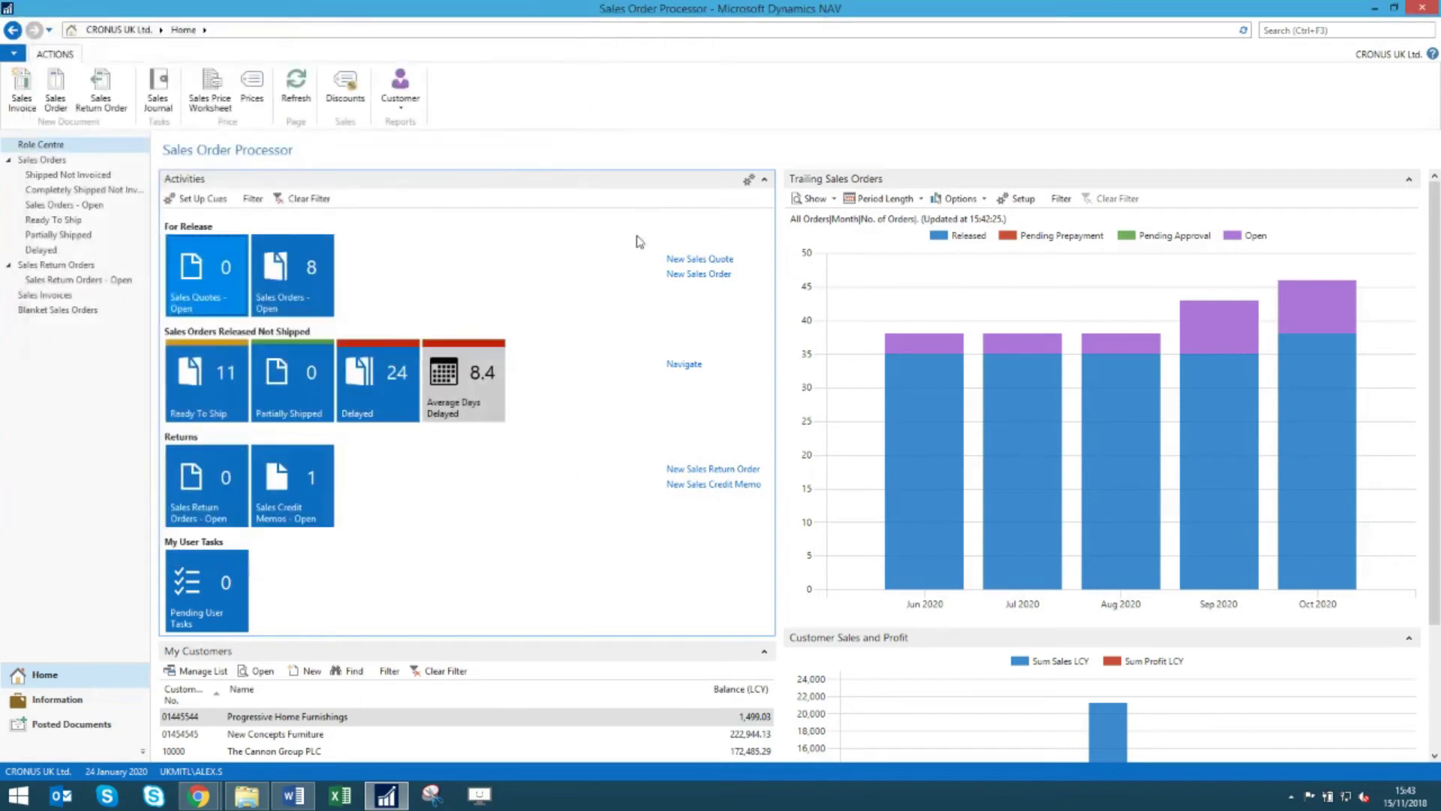